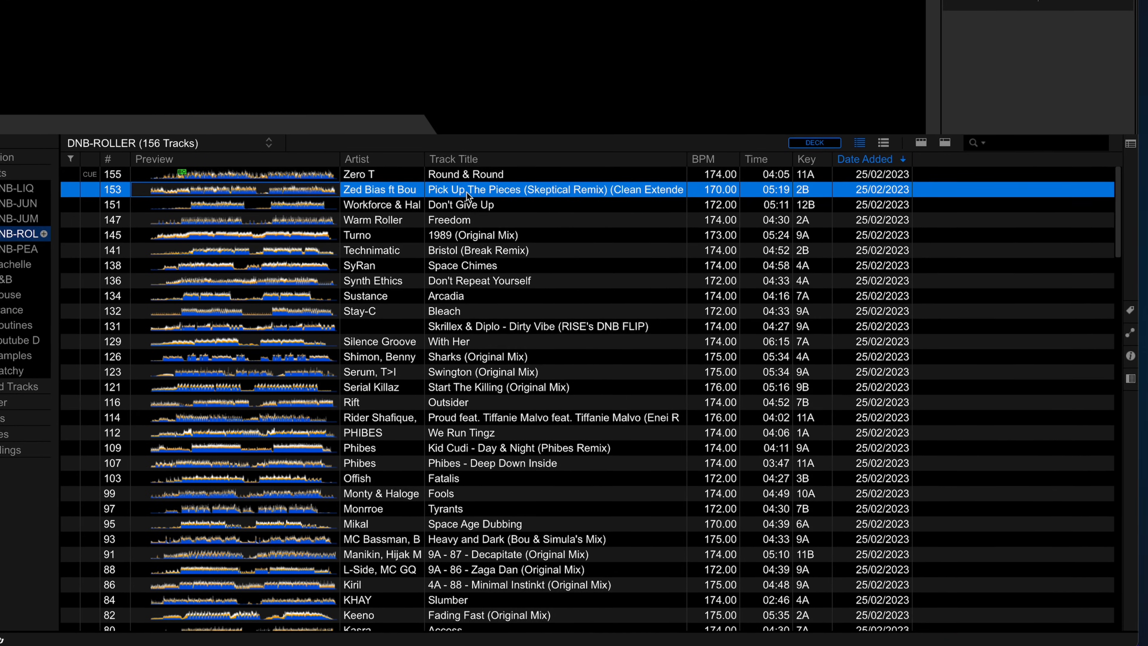
Analyze the track Pick Up The Pieces (Skeptical Remix) (Clean Extended) and load it into the edit deck.
right_click(563, 229)
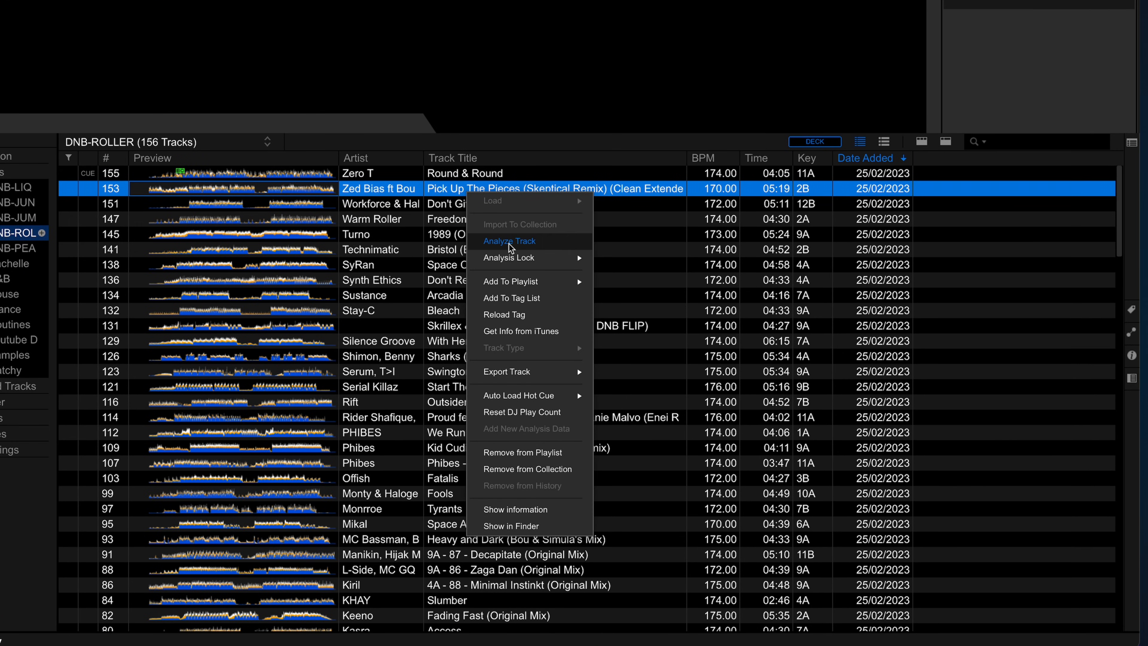
click(510, 241)
key(Return)
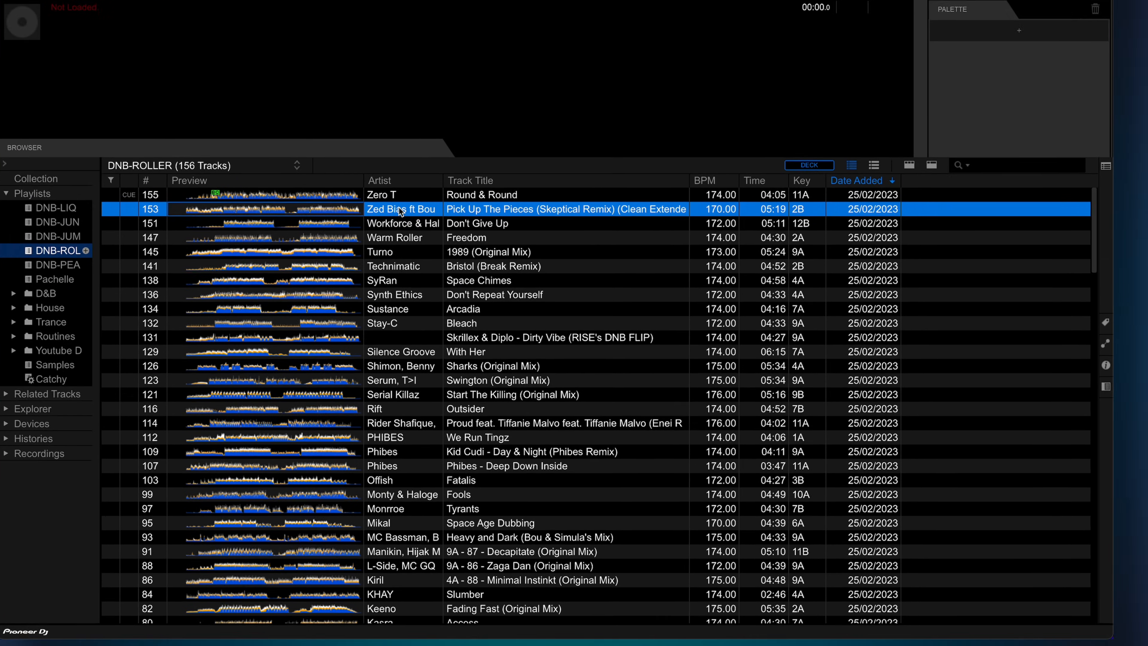
drag(377, 189, 325, 64)
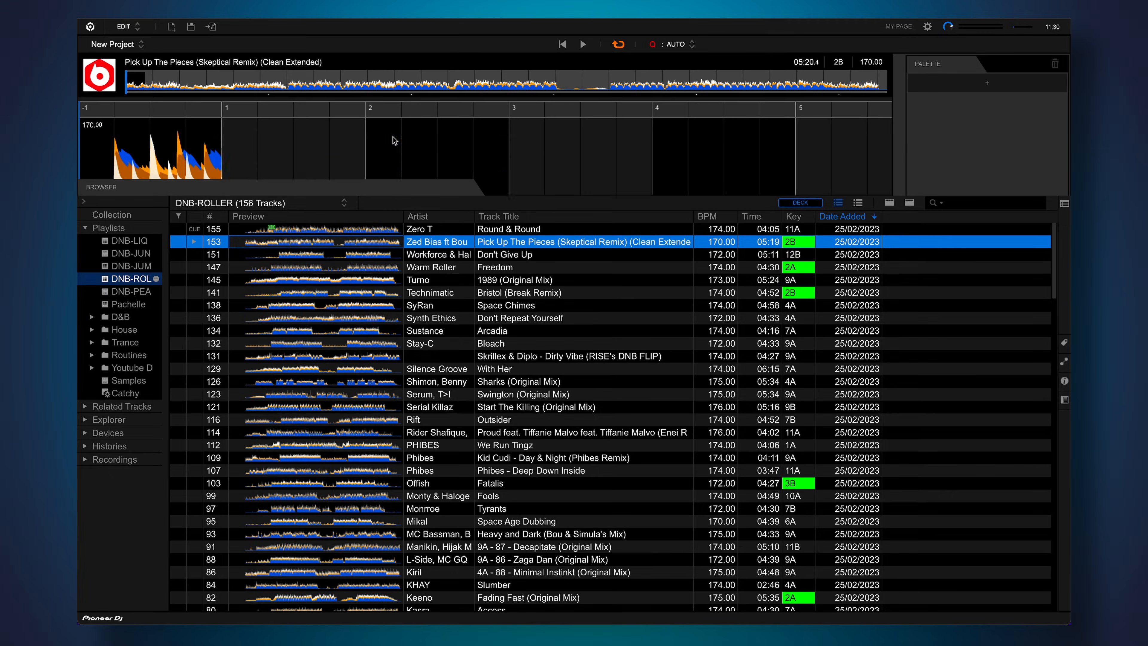
click(258, 187)
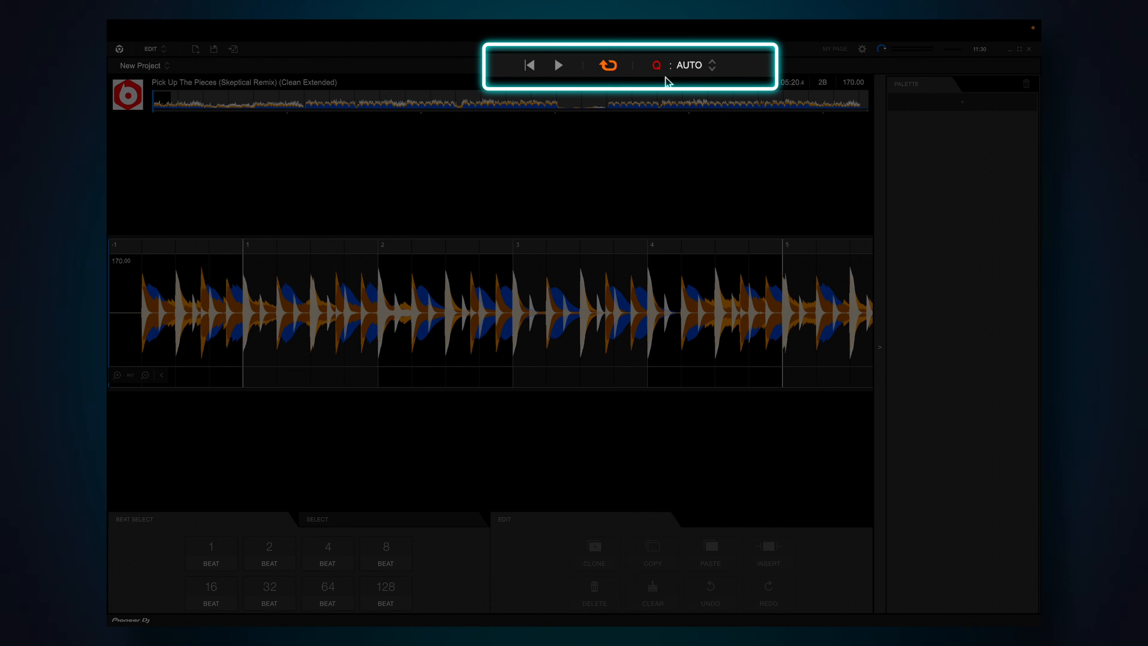
Set the quantize value to AUTO.
click(680, 67)
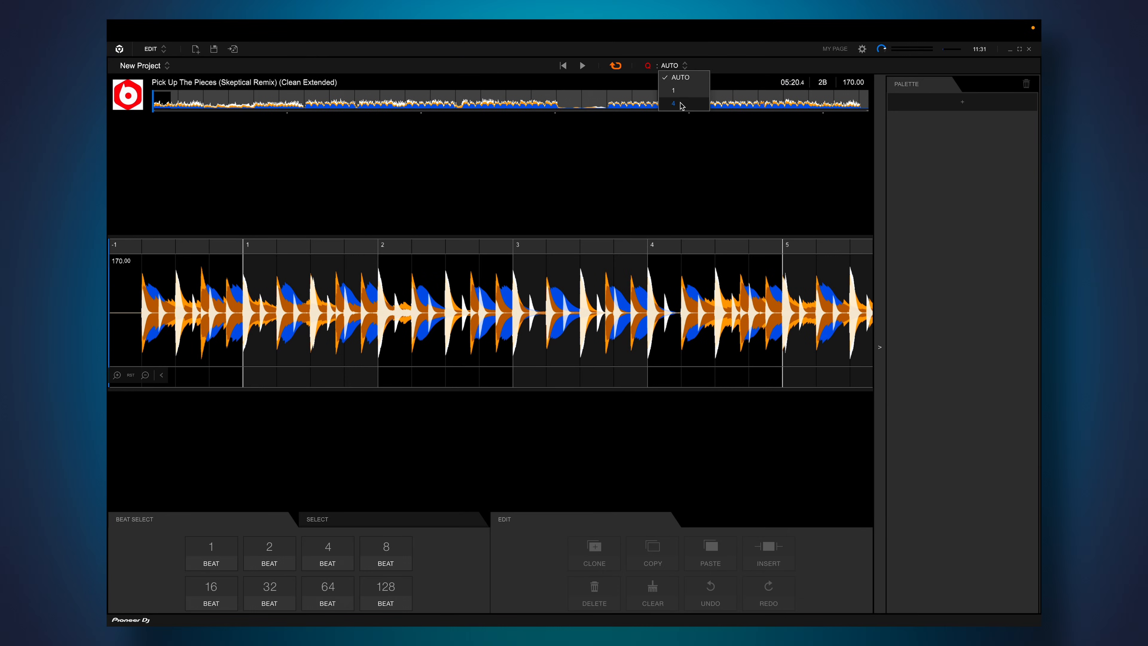
click(688, 77)
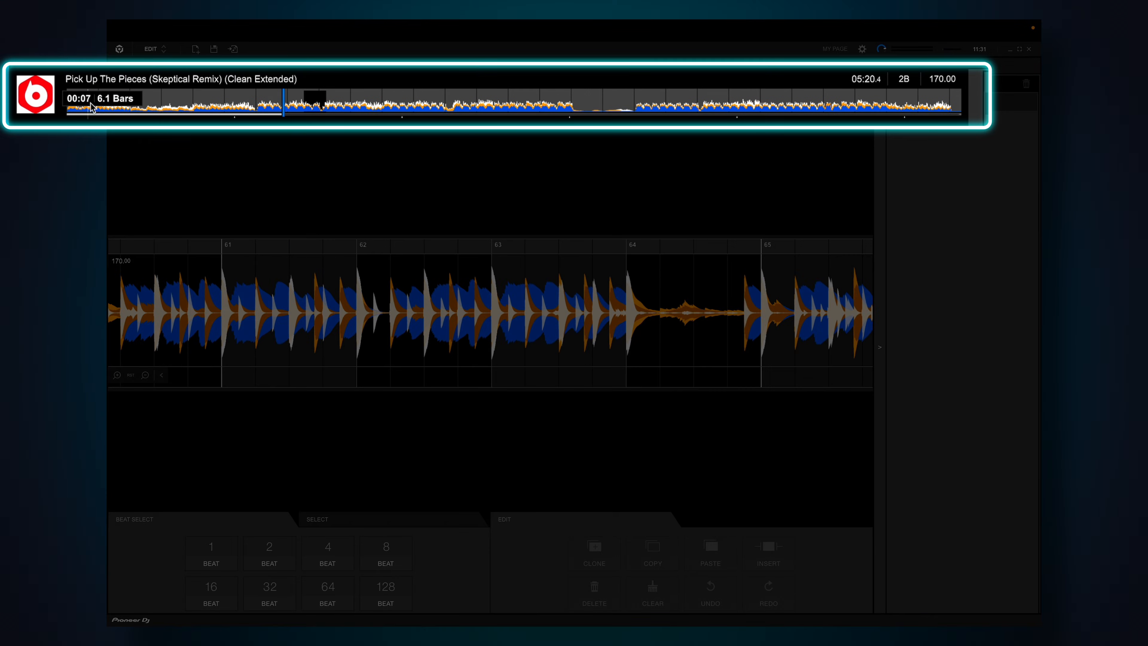
Navigate to several positions in the track through the full waveform overview and the bar ruler.
click(125, 104)
click(224, 104)
click(399, 105)
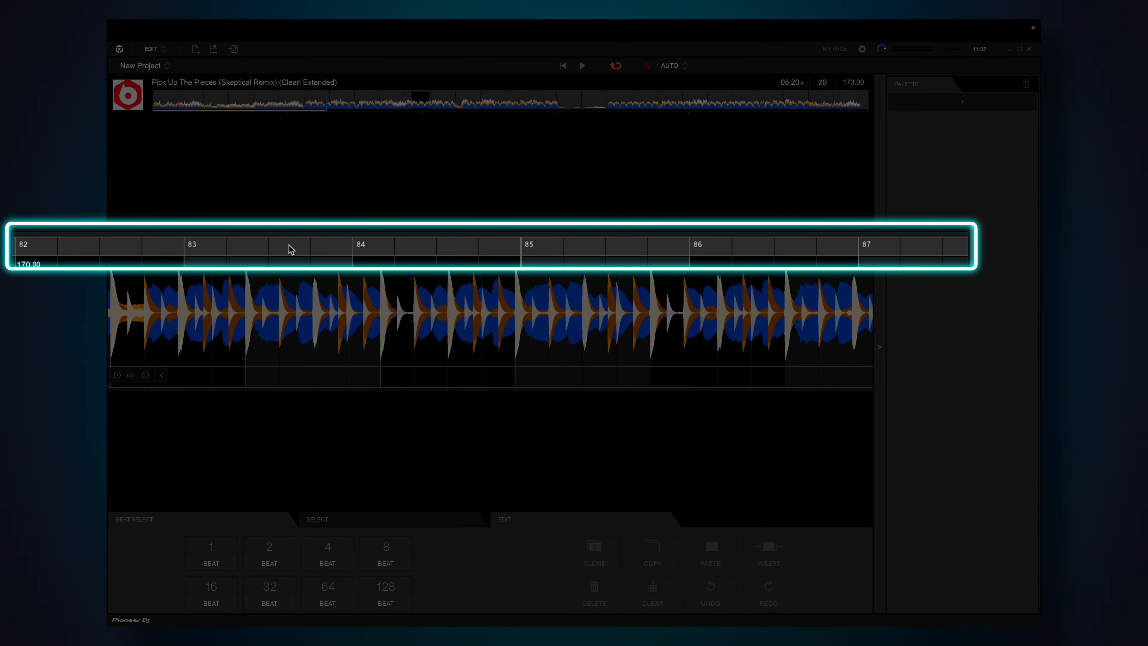
drag(329, 246, 486, 263)
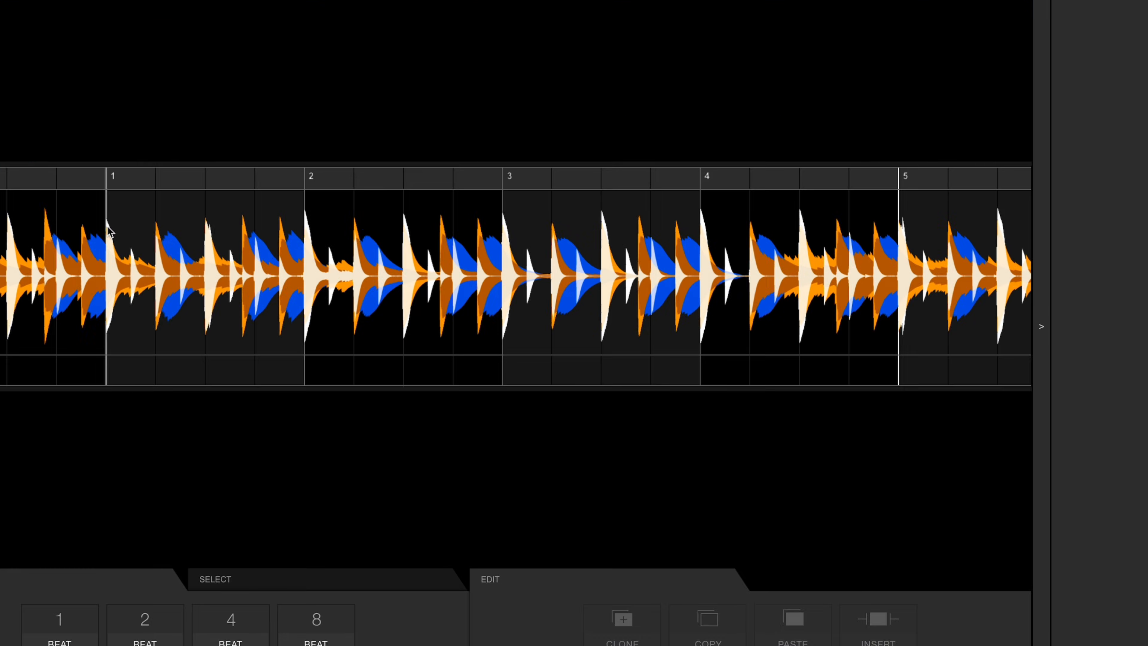
Place the playhead at the start of bar 3 and reset the waveform zoom.
click(515, 284)
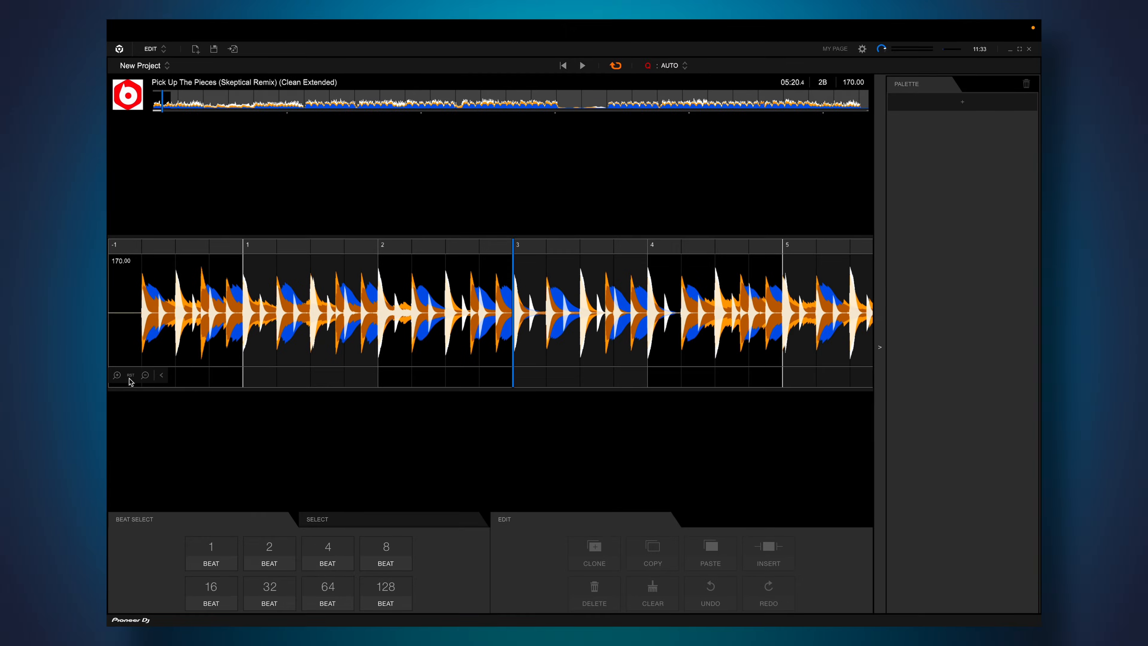
click(131, 379)
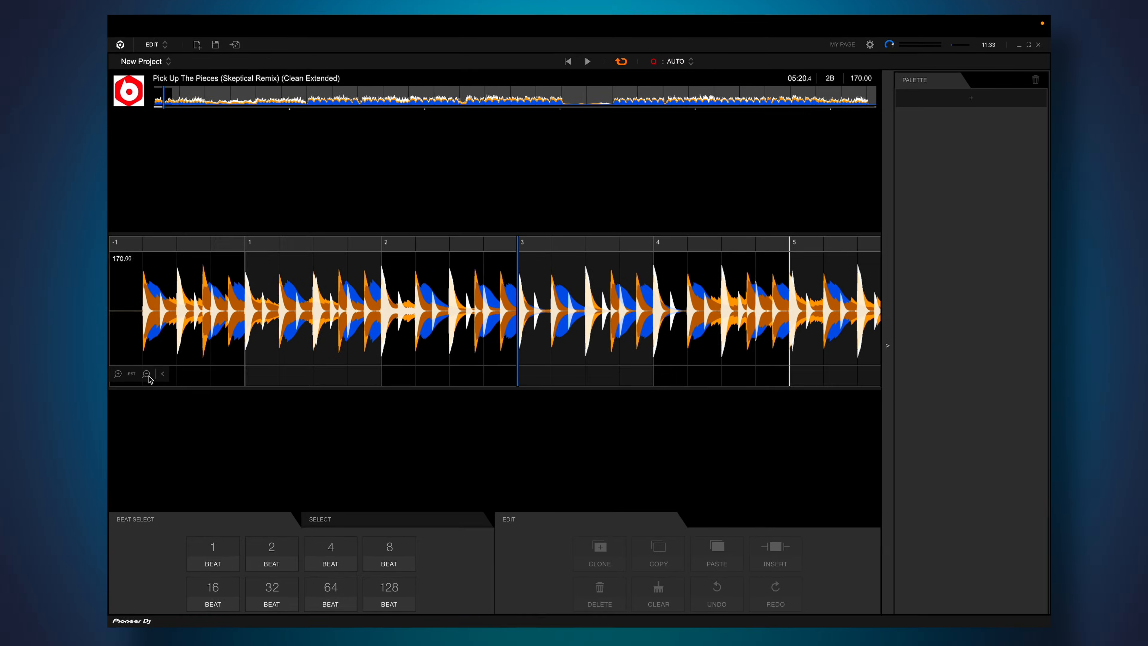
click(156, 315)
scroll(498, 223, down, 1)
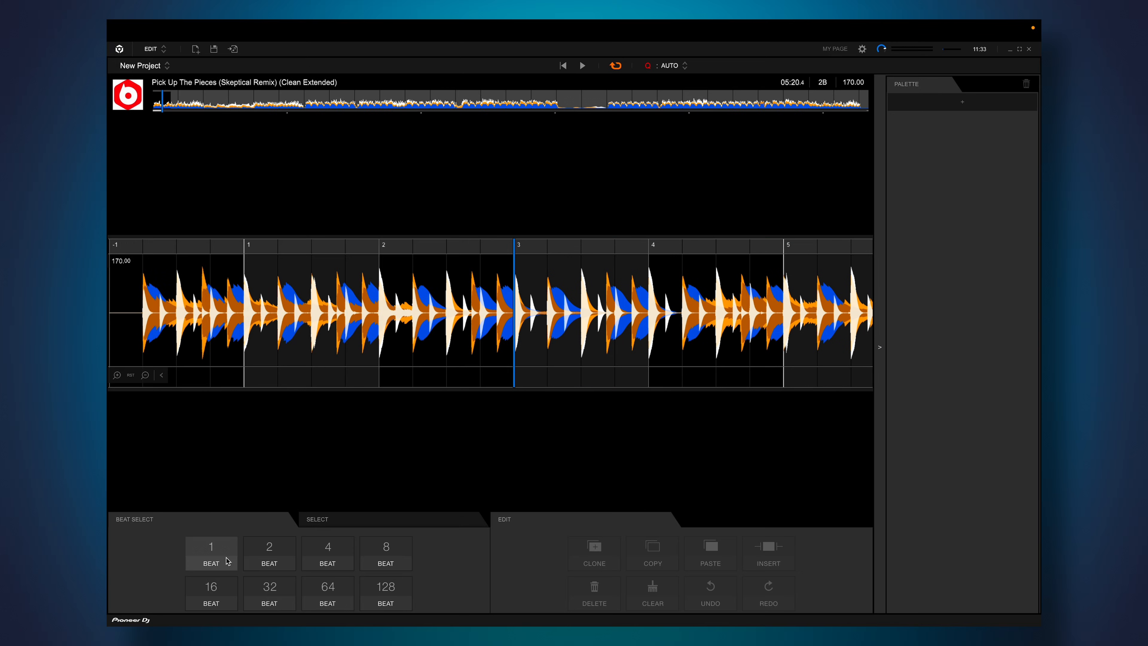
Try beat selections of 1, 2 and 4 beats starting at bar 3, ending with 4 beats.
click(223, 557)
click(257, 553)
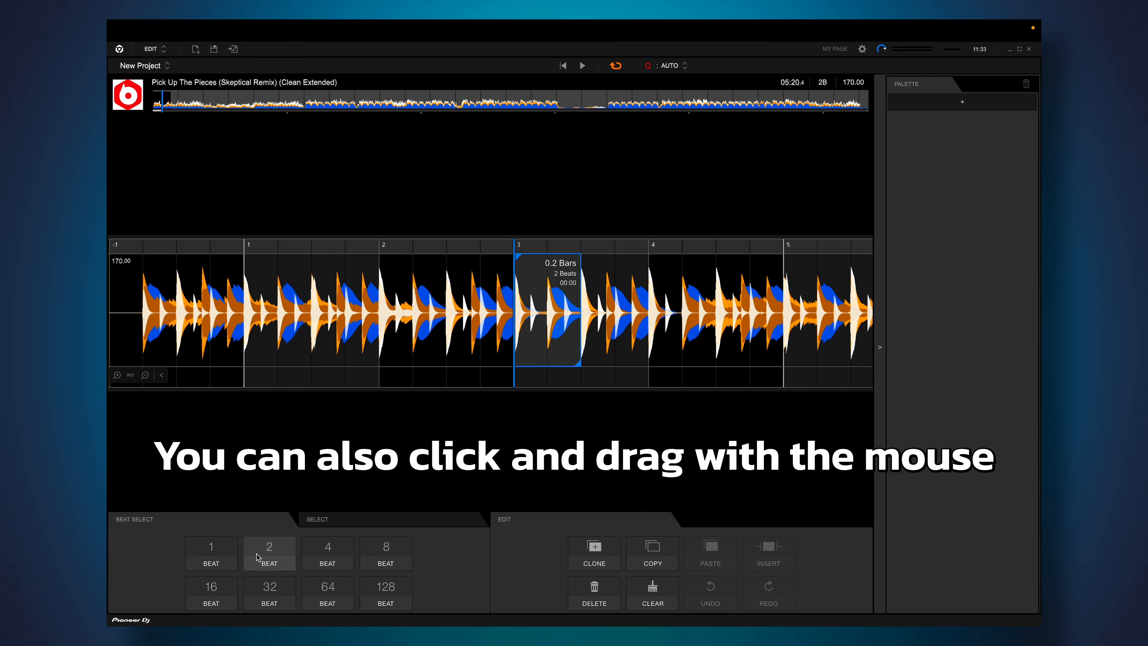
click(336, 553)
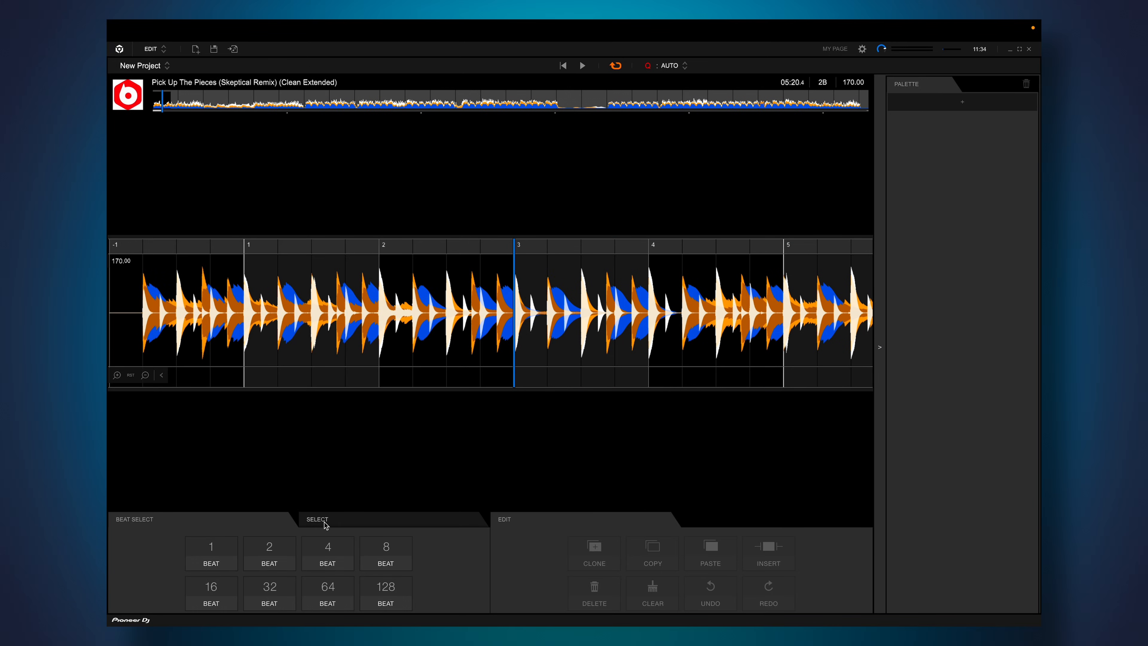
click(328, 552)
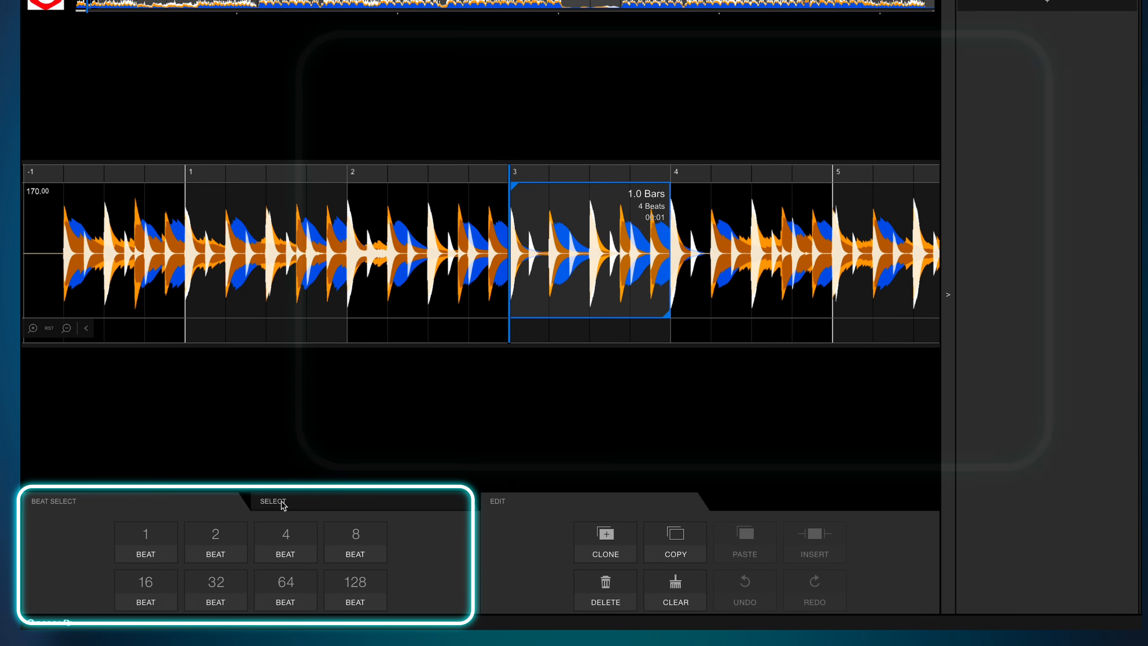
Double and halve the 4-beat selection at bar 3, and cancel it.
click(283, 504)
click(215, 547)
click(139, 554)
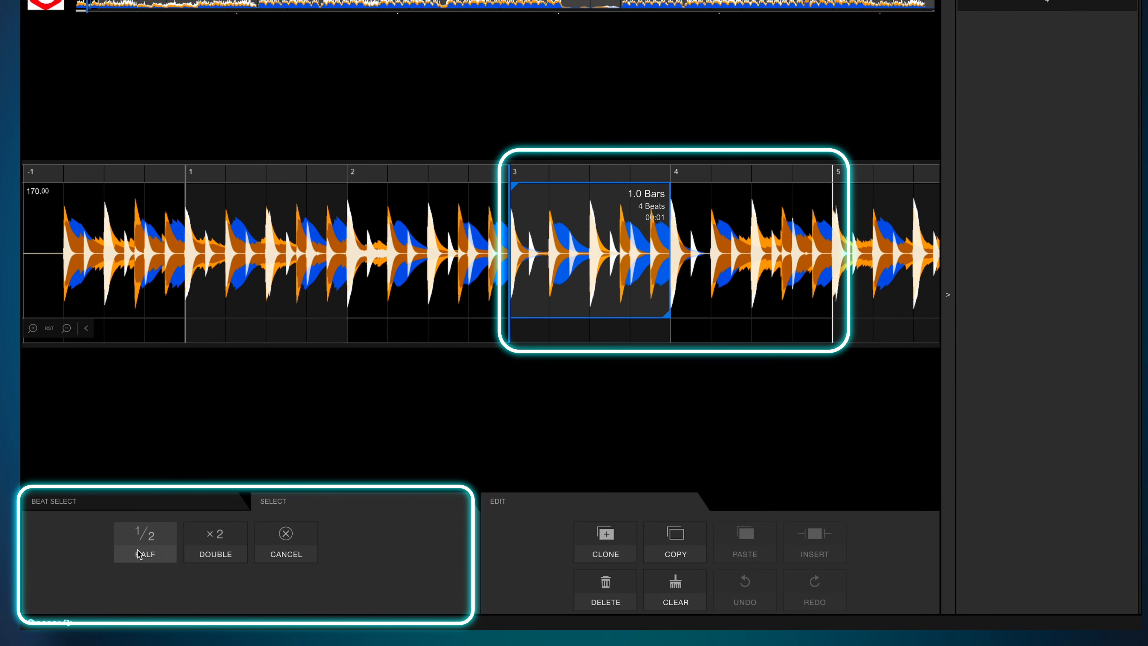
click(282, 543)
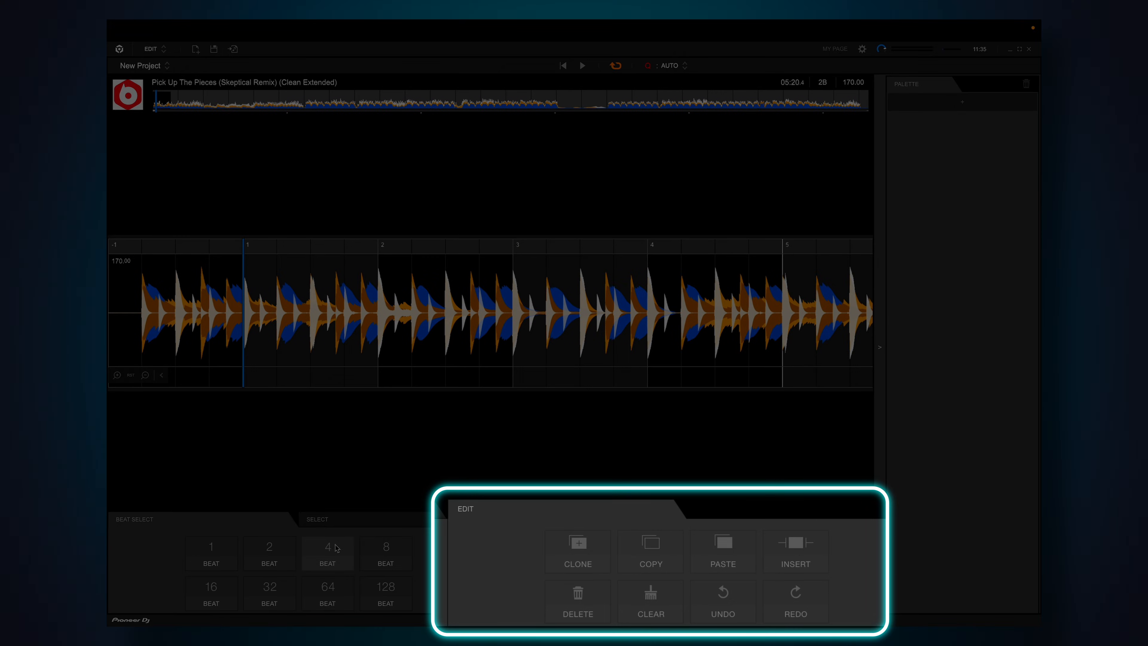
Select the first 16 beats of the track, starting at bar 1, and clone them.
click(328, 550)
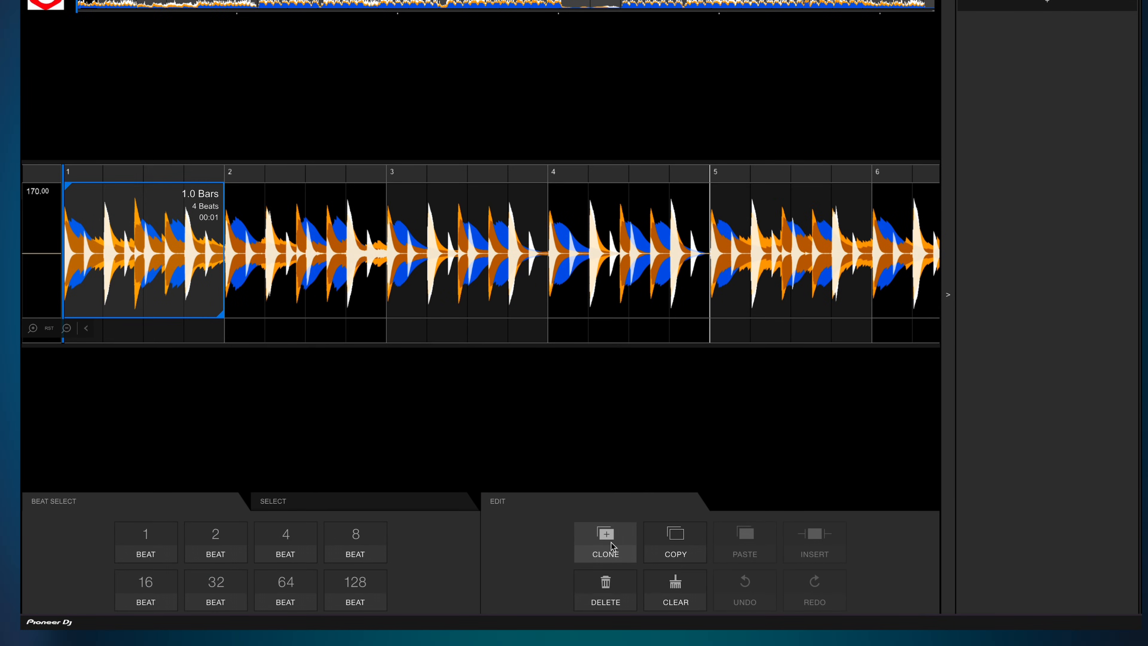
click(143, 590)
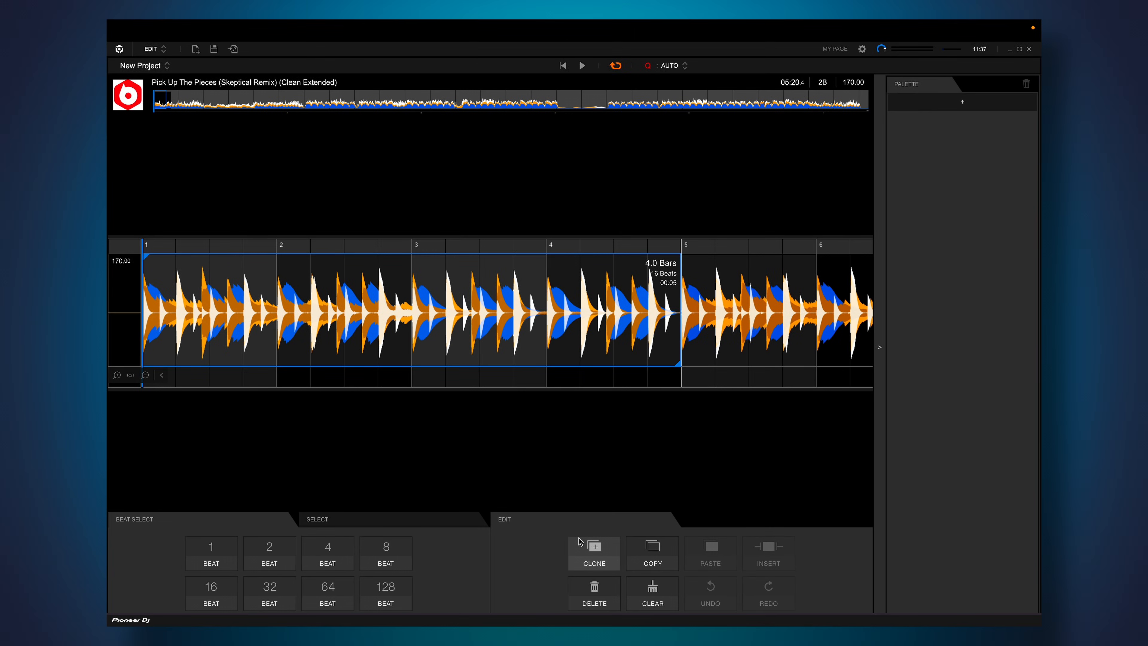
click(580, 541)
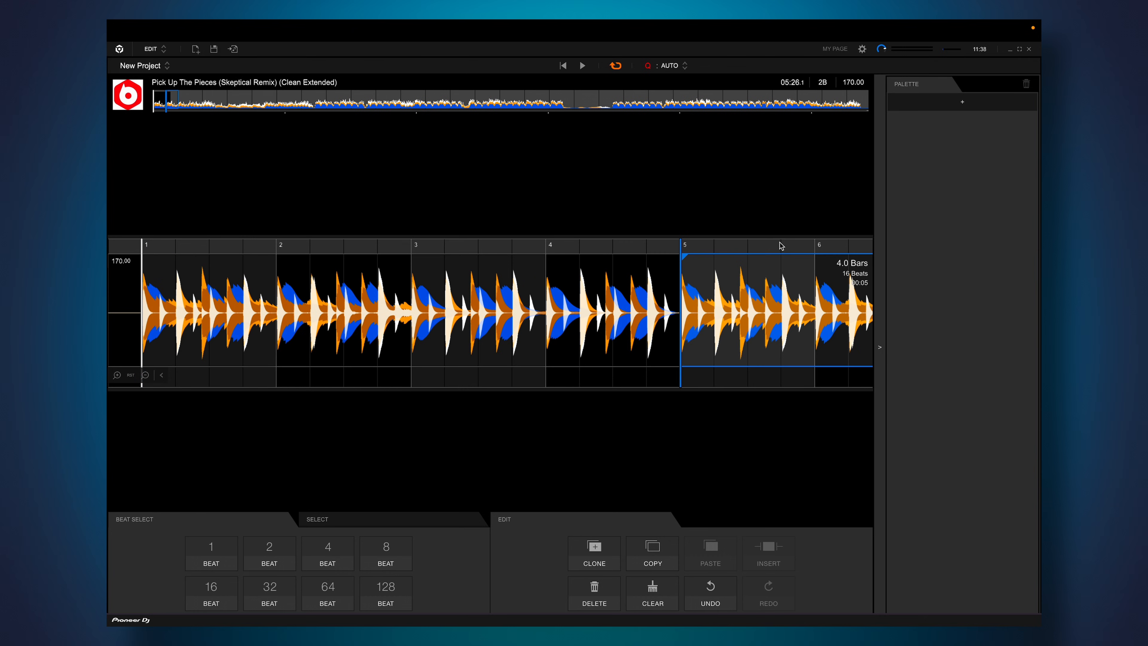
drag(780, 242, 388, 246)
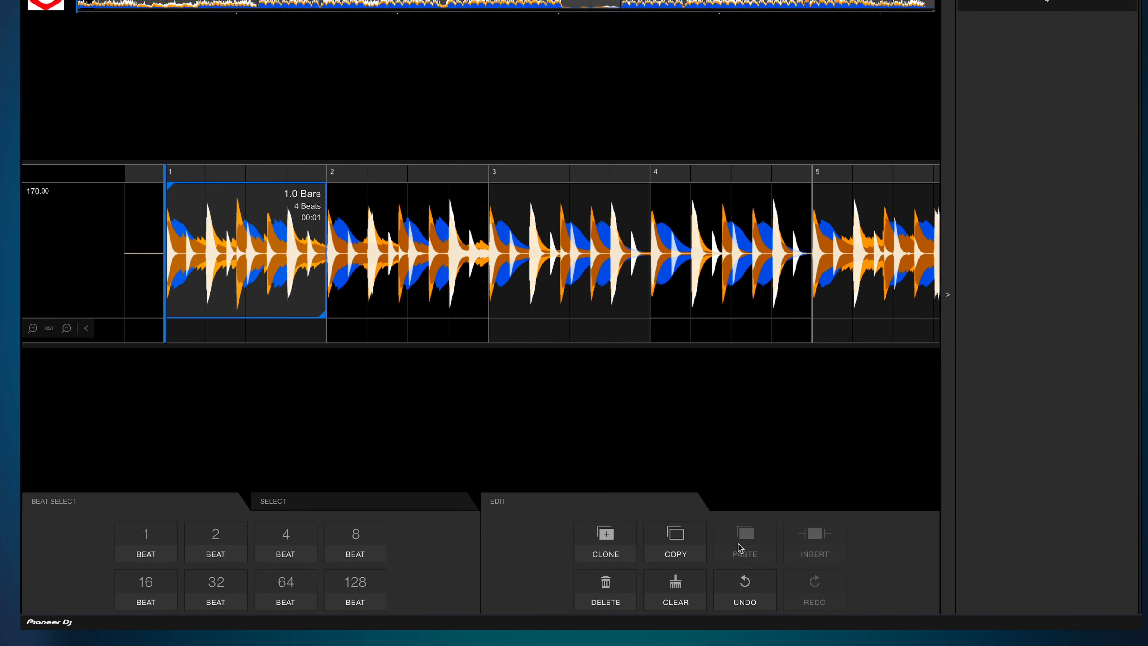
Copy the first 4 beats of the track and paste them at the start of bar 17.
click(290, 544)
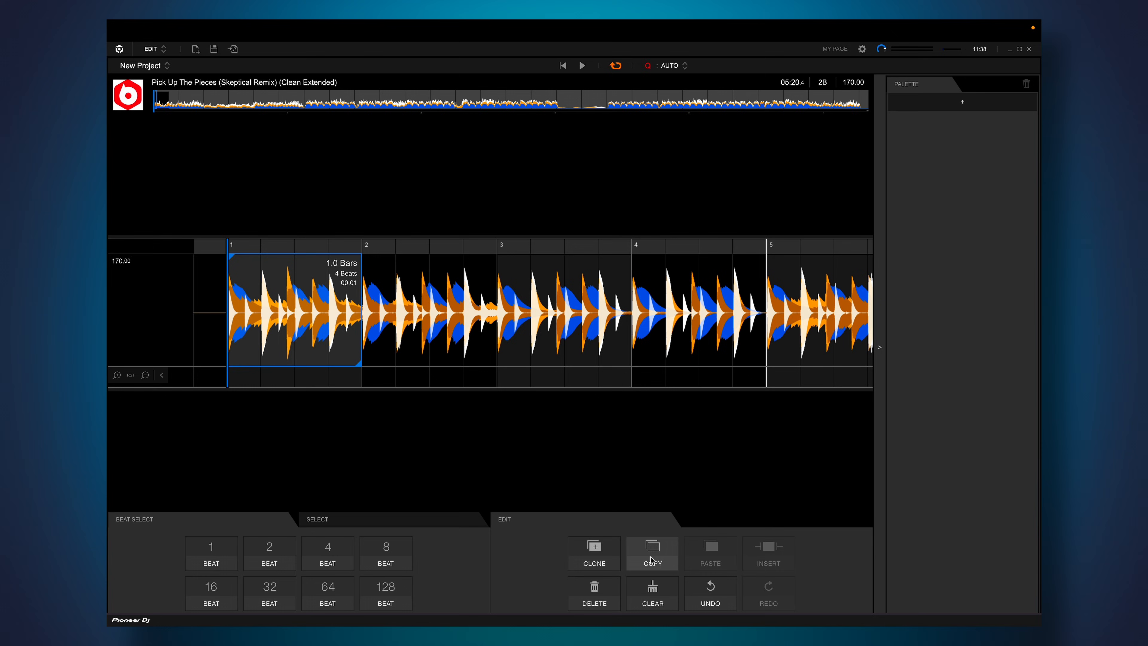
click(651, 561)
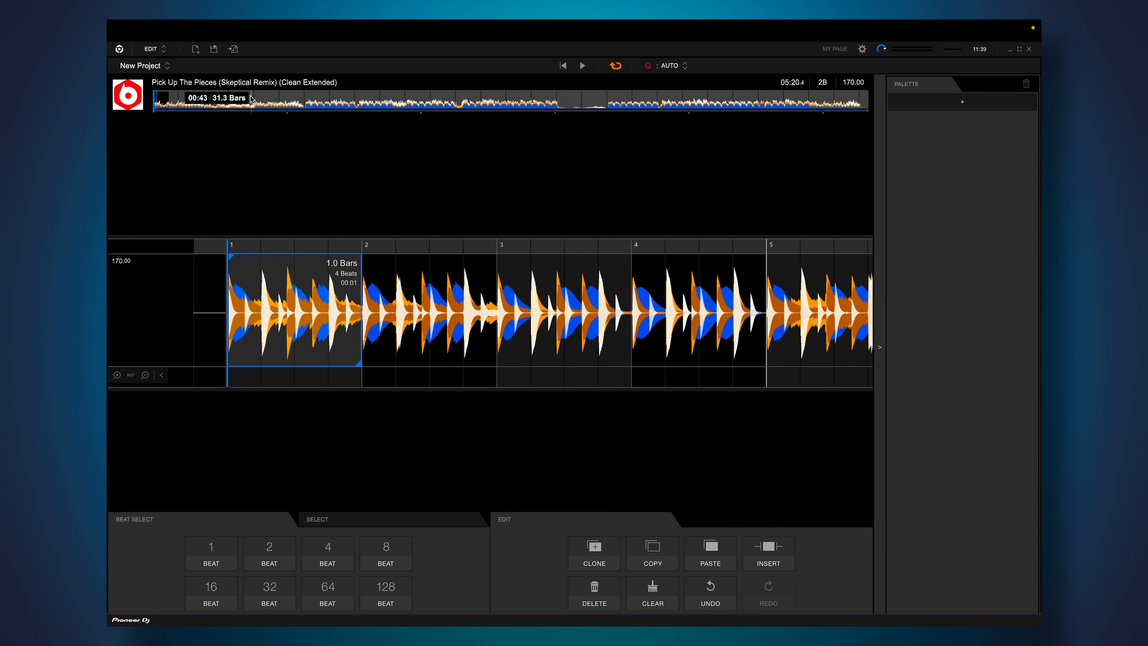
click(206, 96)
click(540, 269)
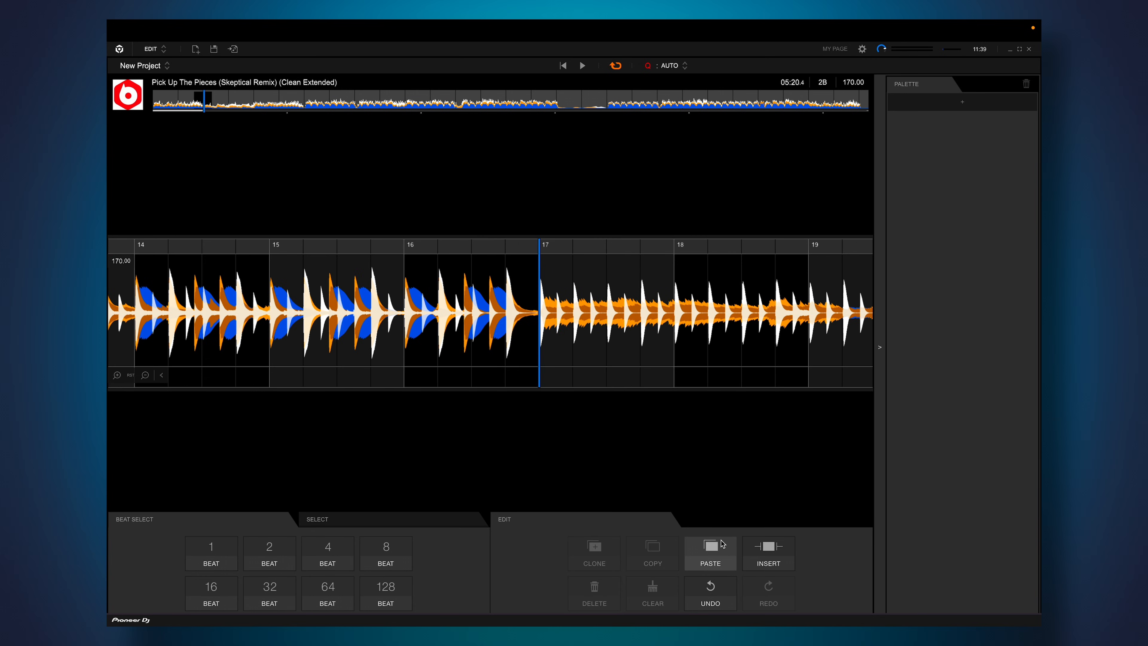
click(711, 548)
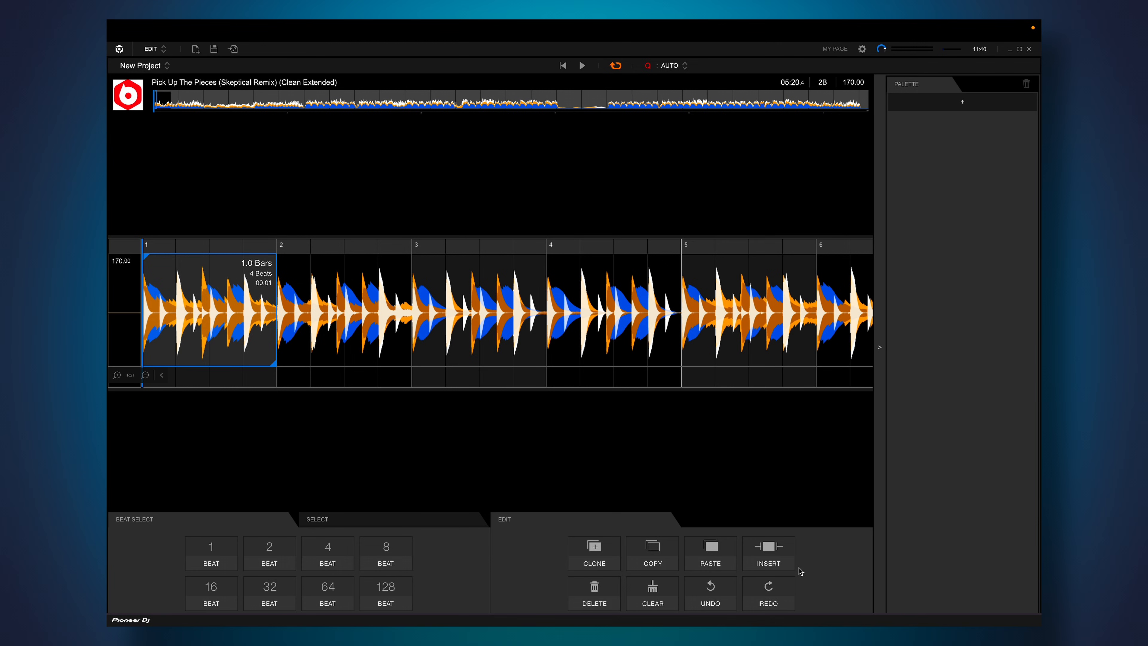
Select the first 8 beats and insert the copied section at the start of bar 3.
click(387, 552)
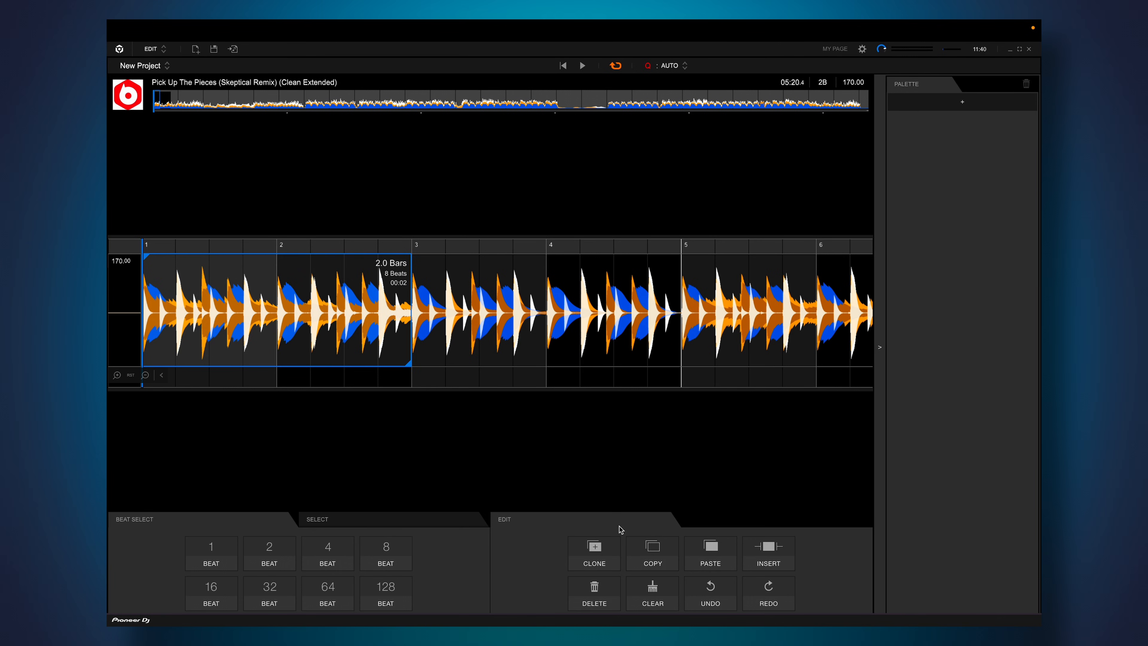
click(414, 342)
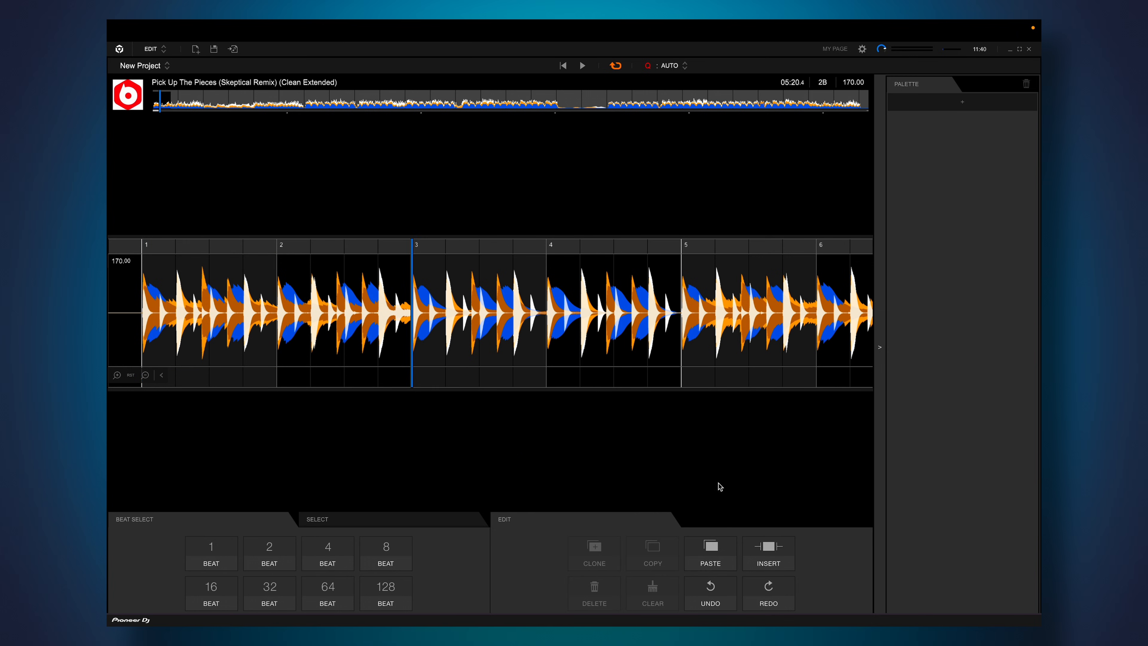
click(784, 554)
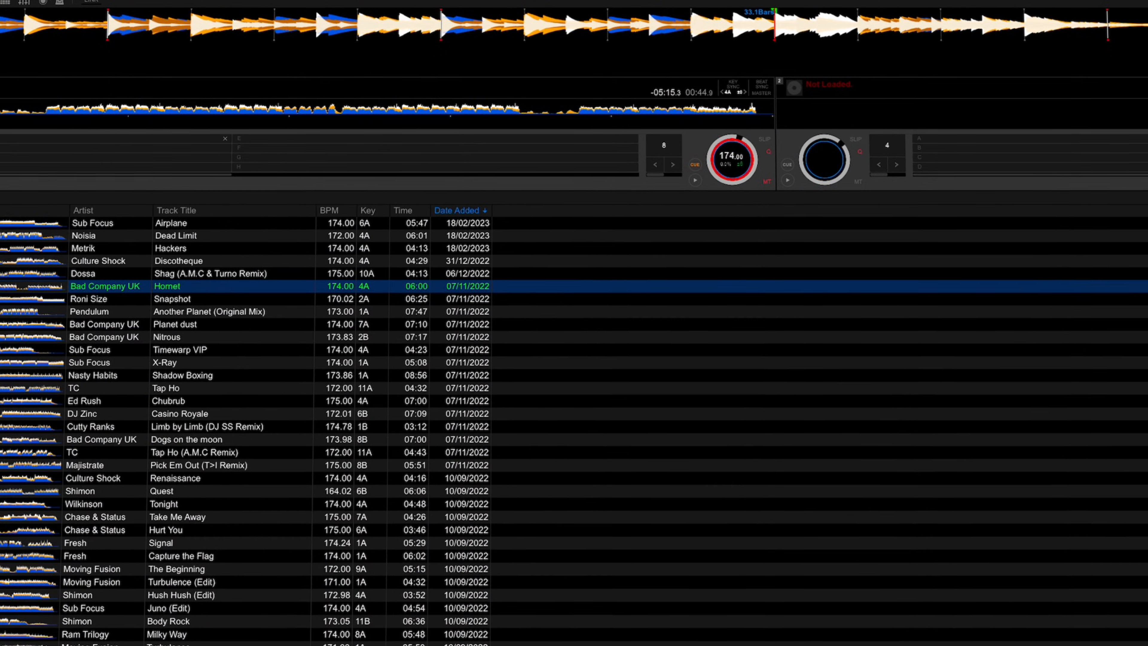
click(170, 110)
drag(895, 23, 592, 19)
click(479, 110)
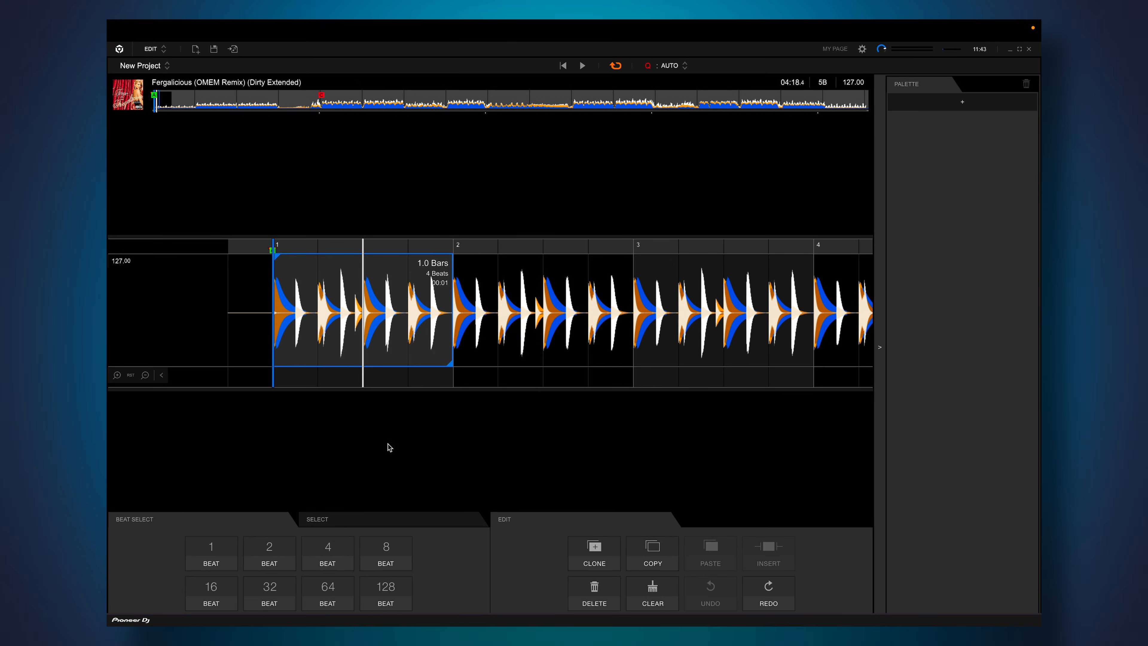
Extend the selection from bar 1 to the end of the Fergalicious (OMEM Remix) track and delete it.
drag(454, 366, 1014, 377)
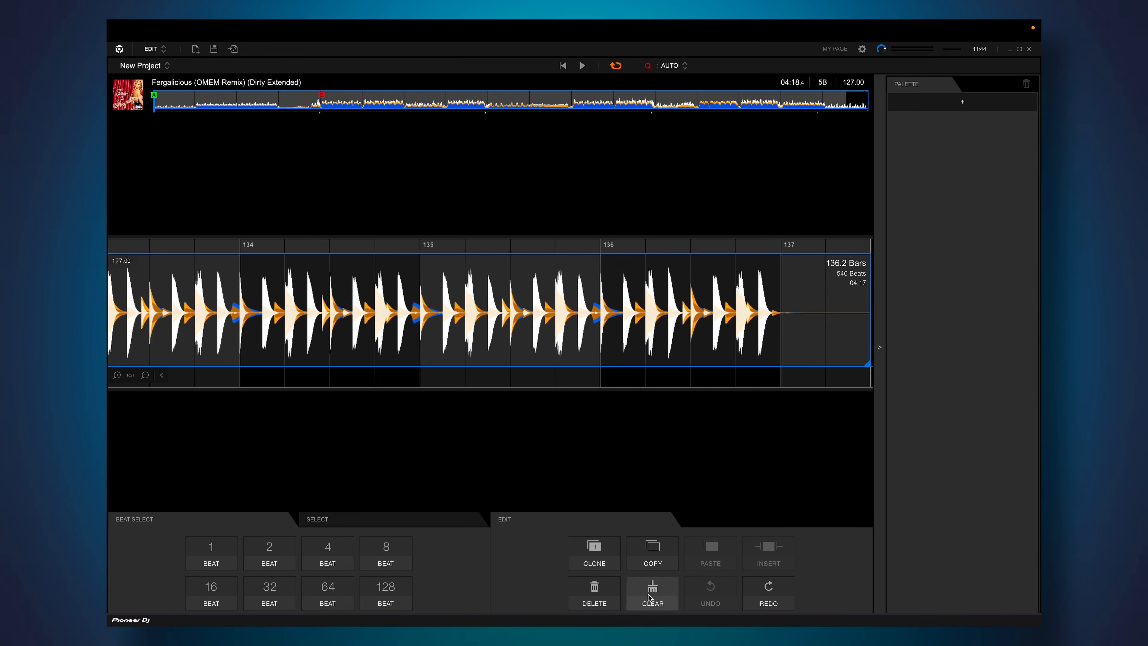
click(595, 593)
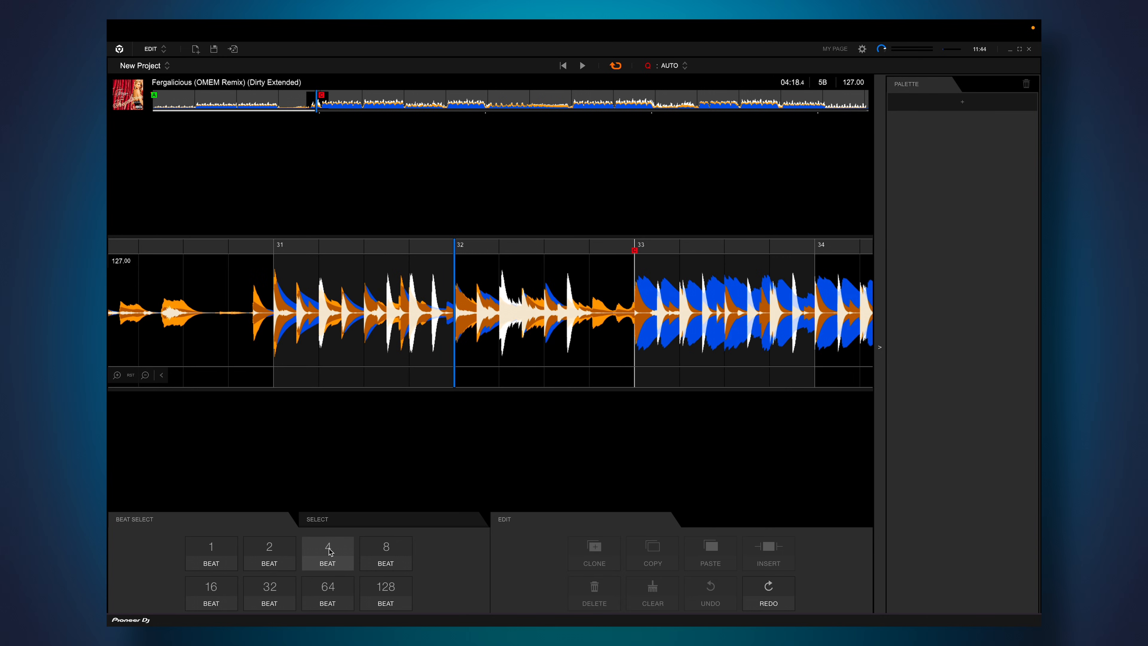
Select the 4 beats of bar 32 and clear their audio.
click(329, 552)
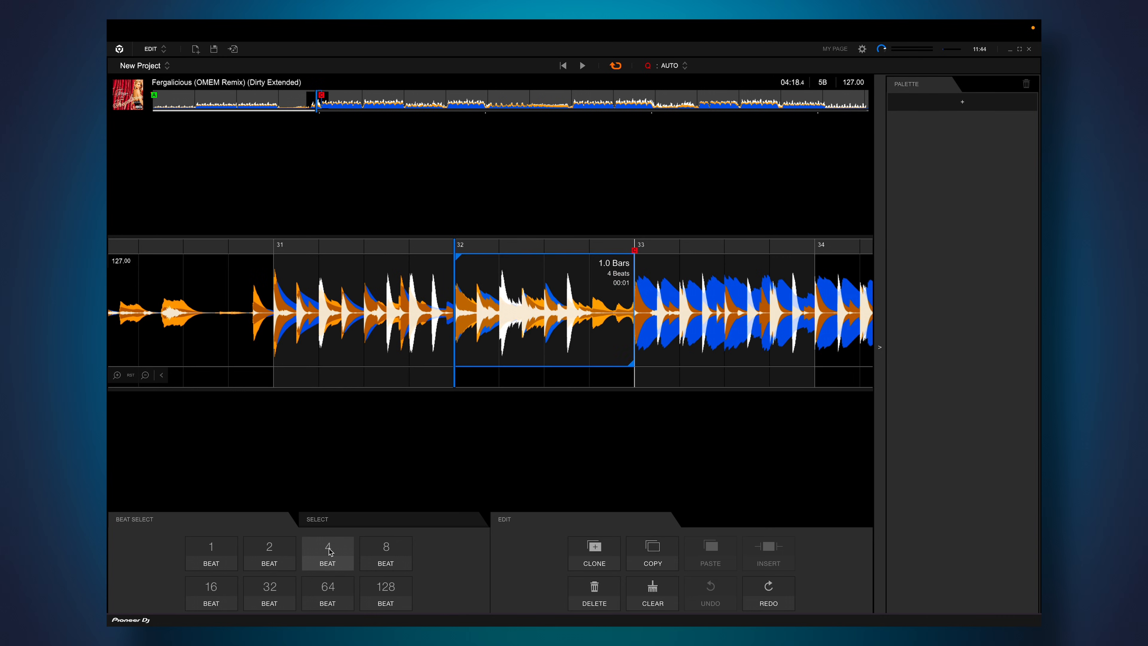
click(652, 590)
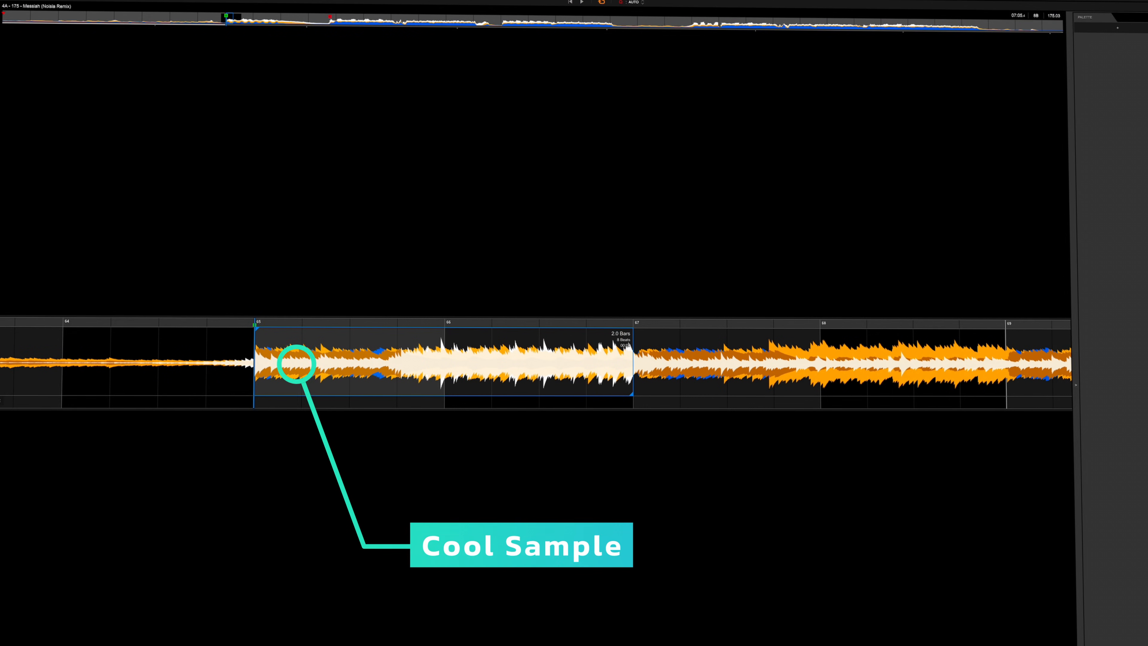
Paste the copied 8-beat sample three times in succession into the waveform.
scroll(673, 355, up, 5)
click(673, 355)
key(super+v)
key(super+v)
key(super+v)
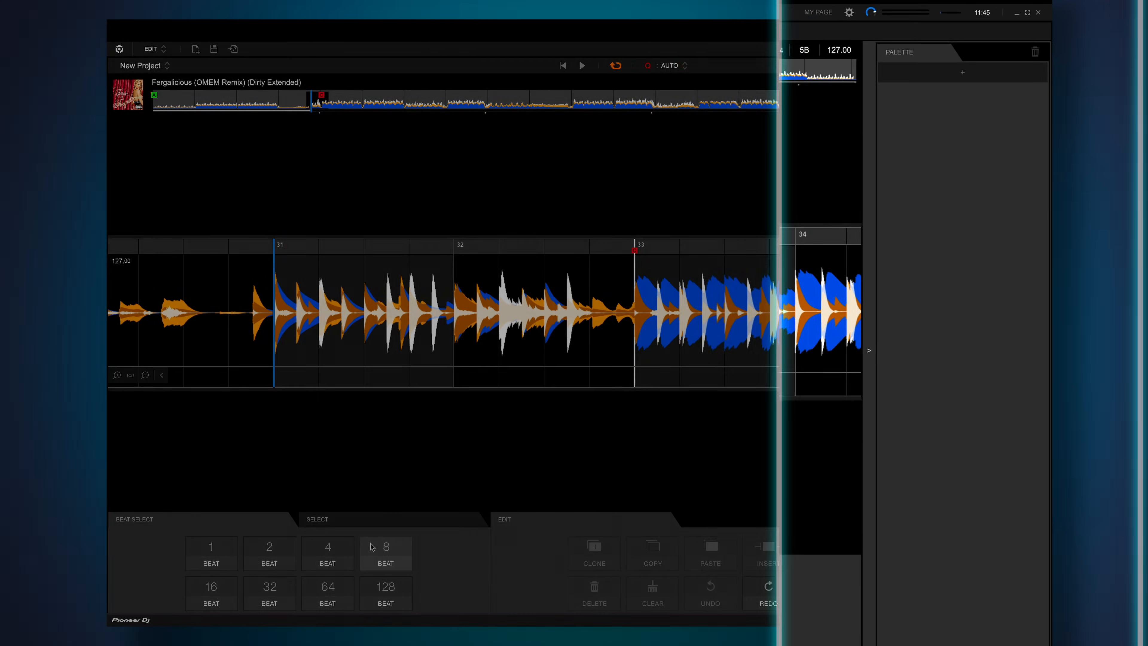
Select 8 beats starting at bar 31 of Fergalicious (OMEM Remix) and store them in the palette.
click(372, 547)
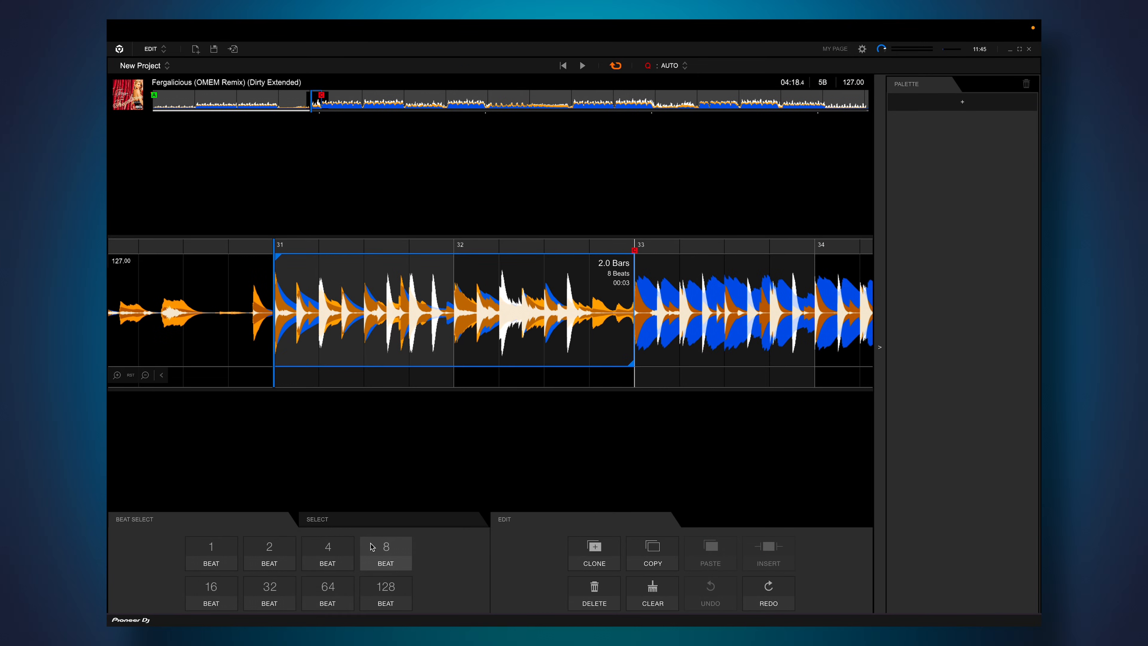
drag(418, 289, 861, 258)
drag(821, 299, 874, 241)
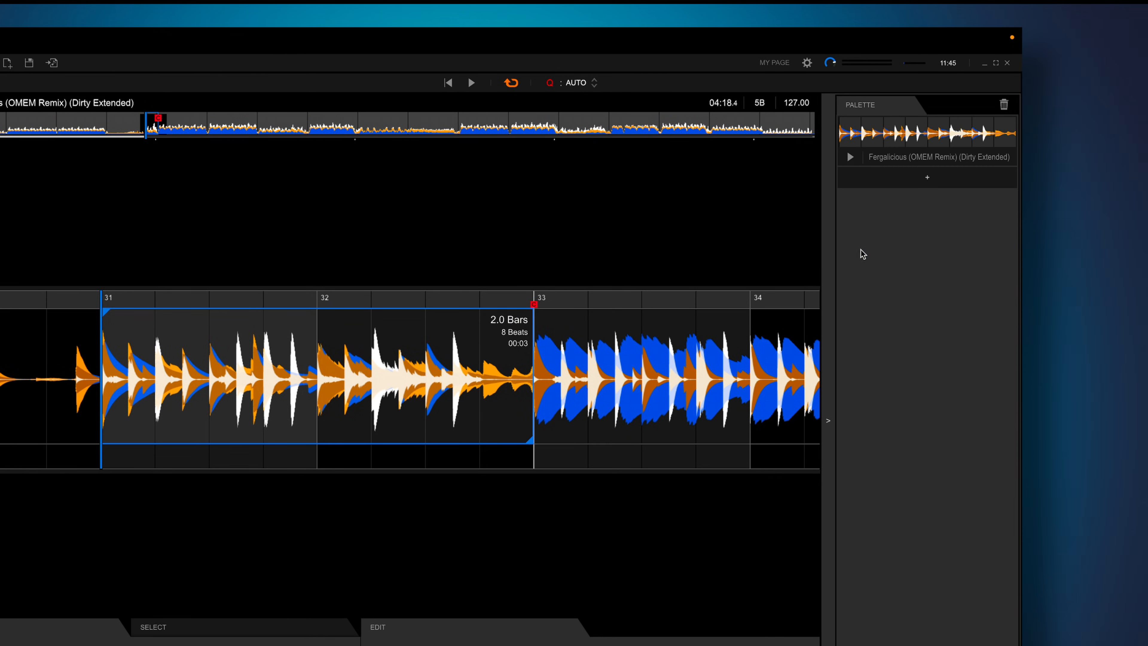
Rename the sample stored in the palette as Vocal Hook.
click(942, 180)
double_click(909, 157)
text(Vocal H)
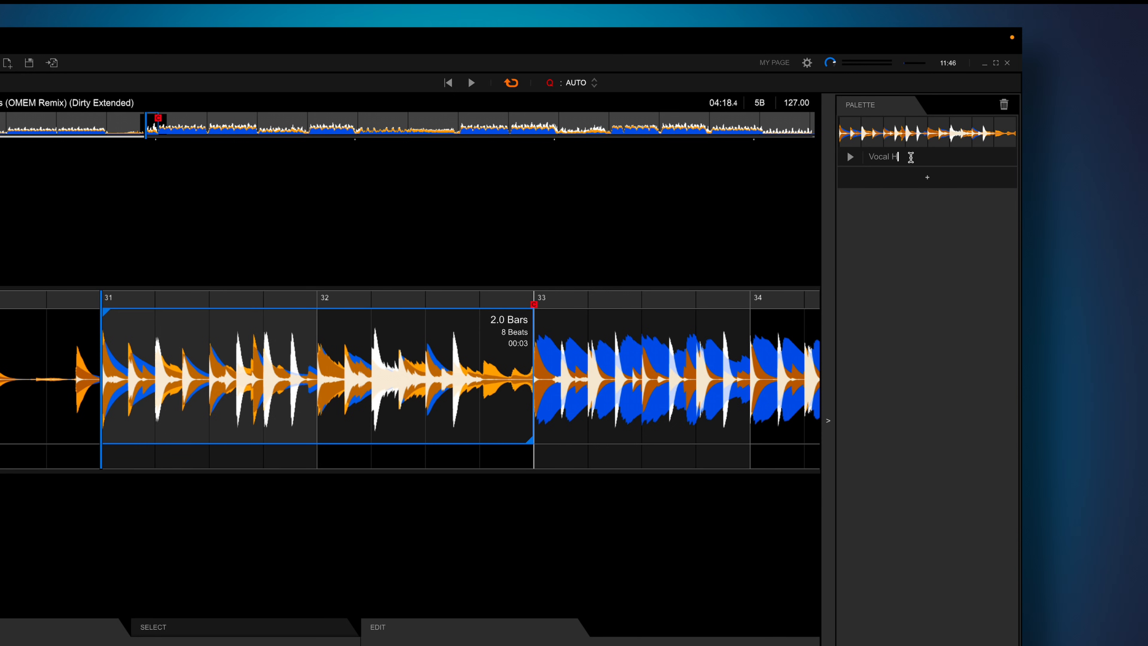
text(ook)
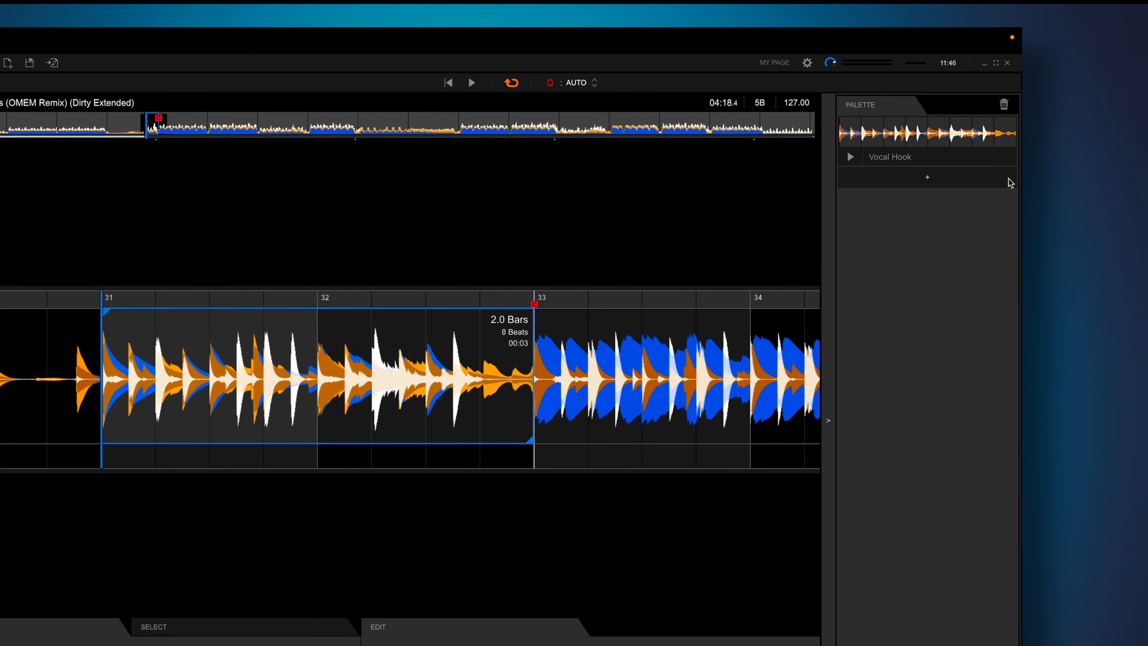
Try to delete the Vocal Hook sample from the palette.
click(1002, 105)
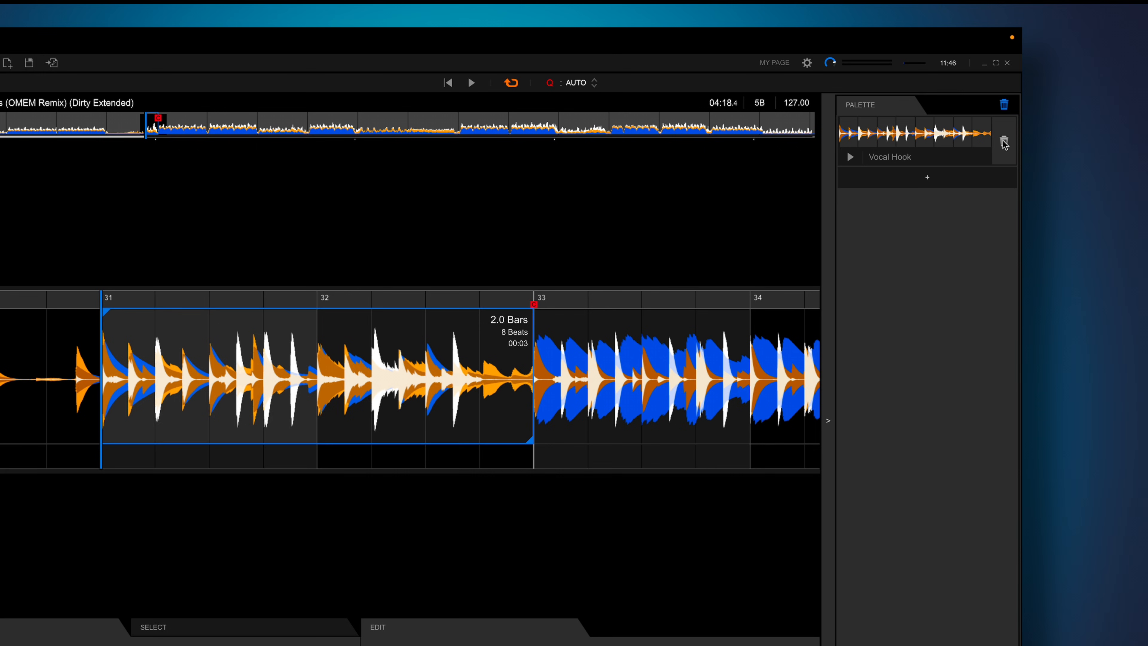
click(1004, 144)
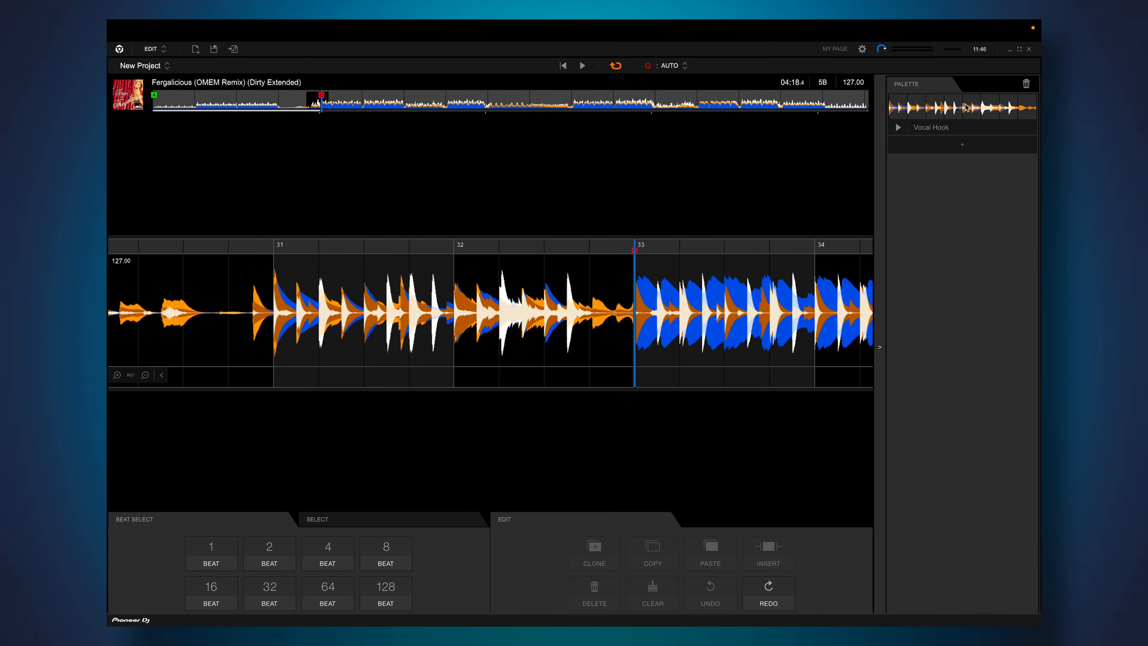
Place the Vocal Hook palette sample into the waveform near bar 33 and copy the sample from the palette.
drag(966, 107, 656, 342)
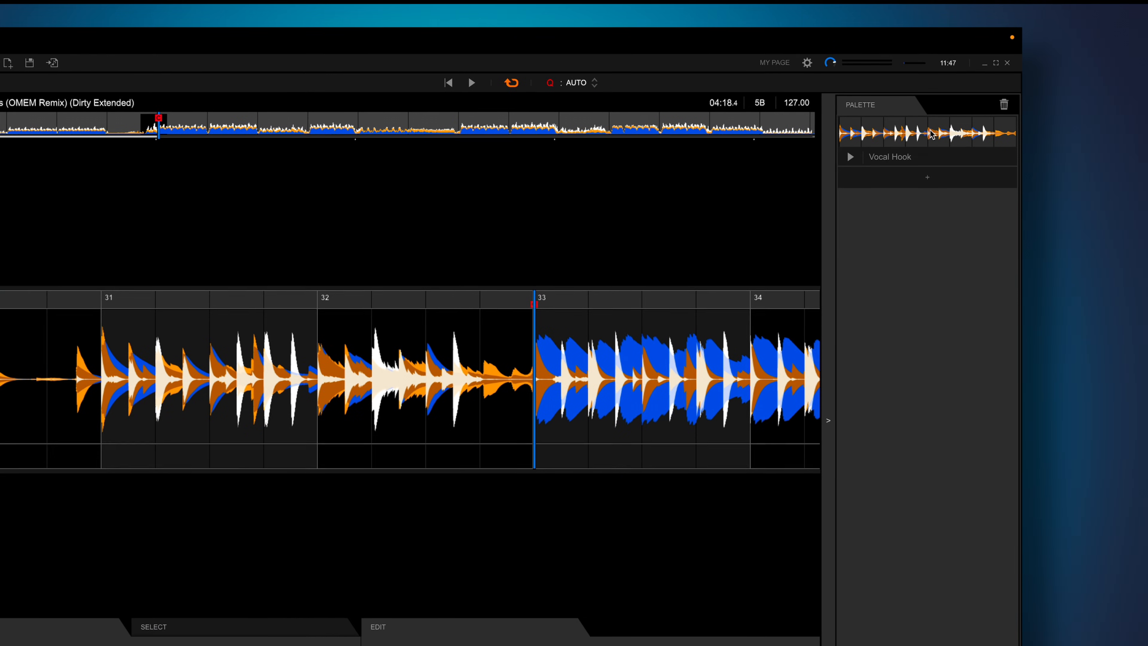
right_click(920, 105)
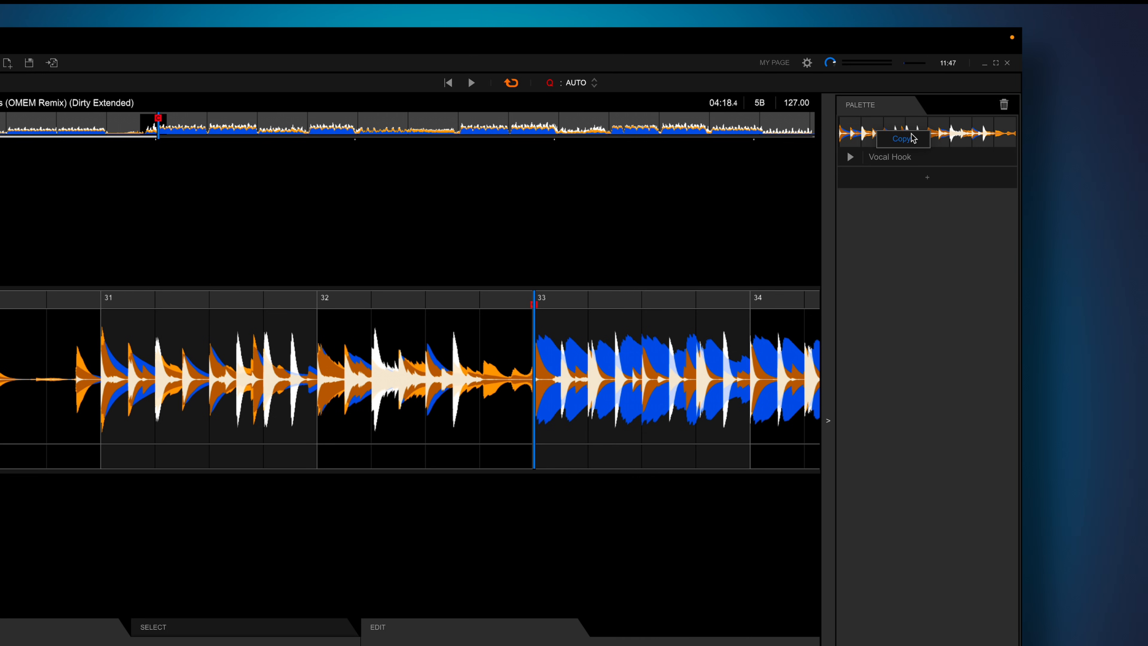
click(904, 139)
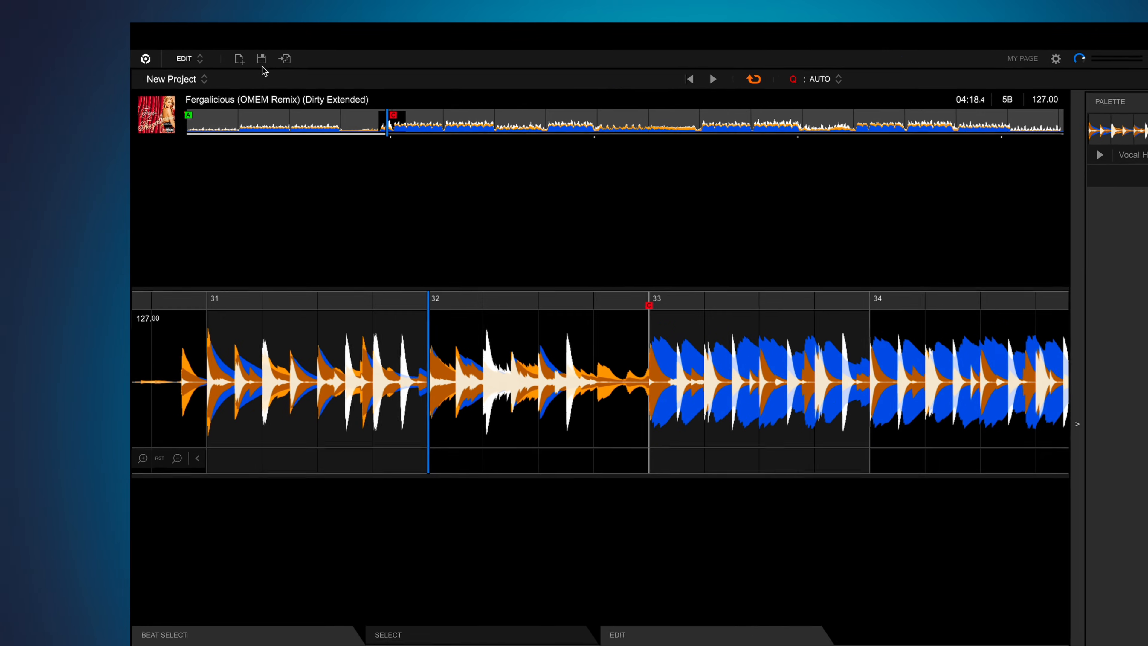
Save the edited Fergalicious (OMEM Remix) (Dirty Extended) project under its suggested name in the Edit Projects folder and dismiss the rendering notice.
click(267, 60)
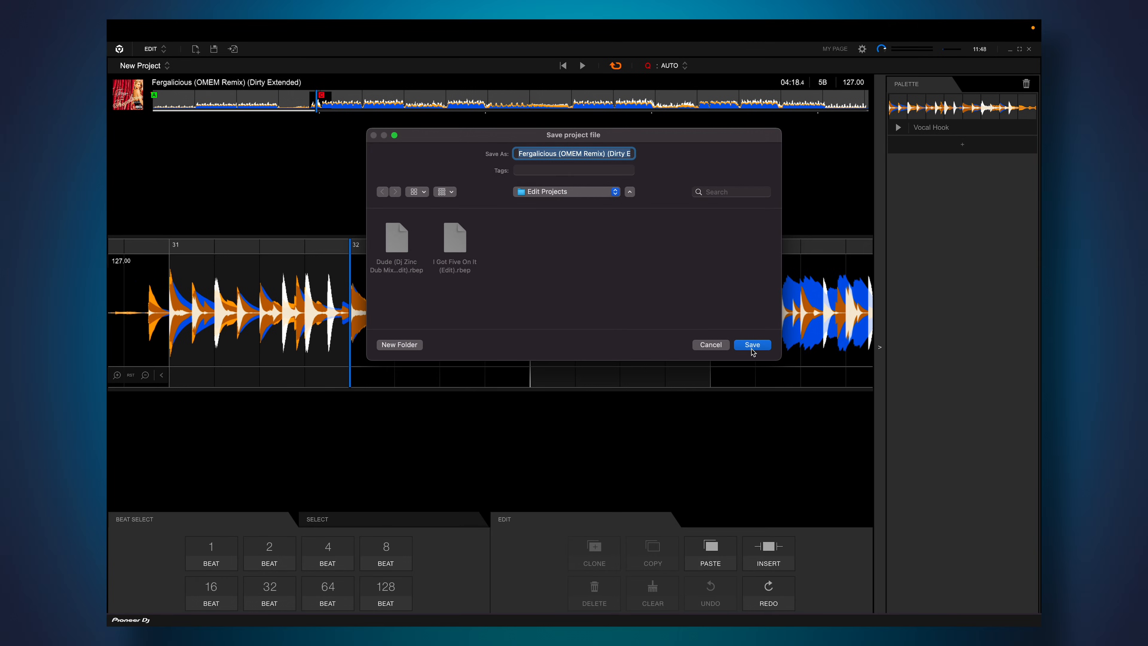
click(752, 345)
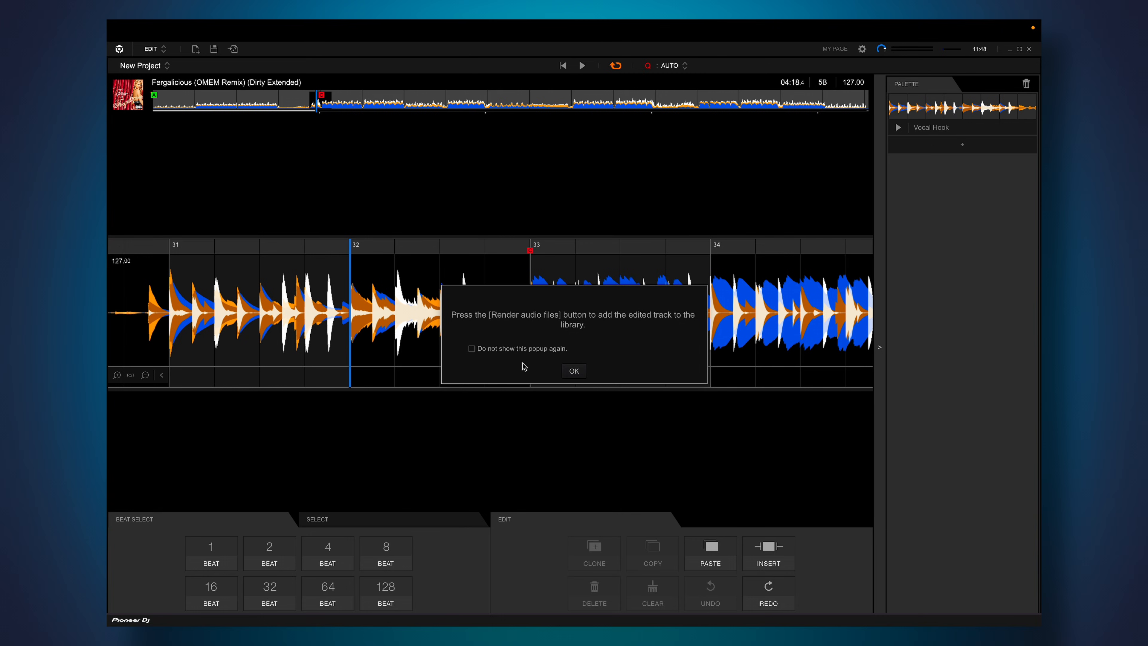
click(573, 371)
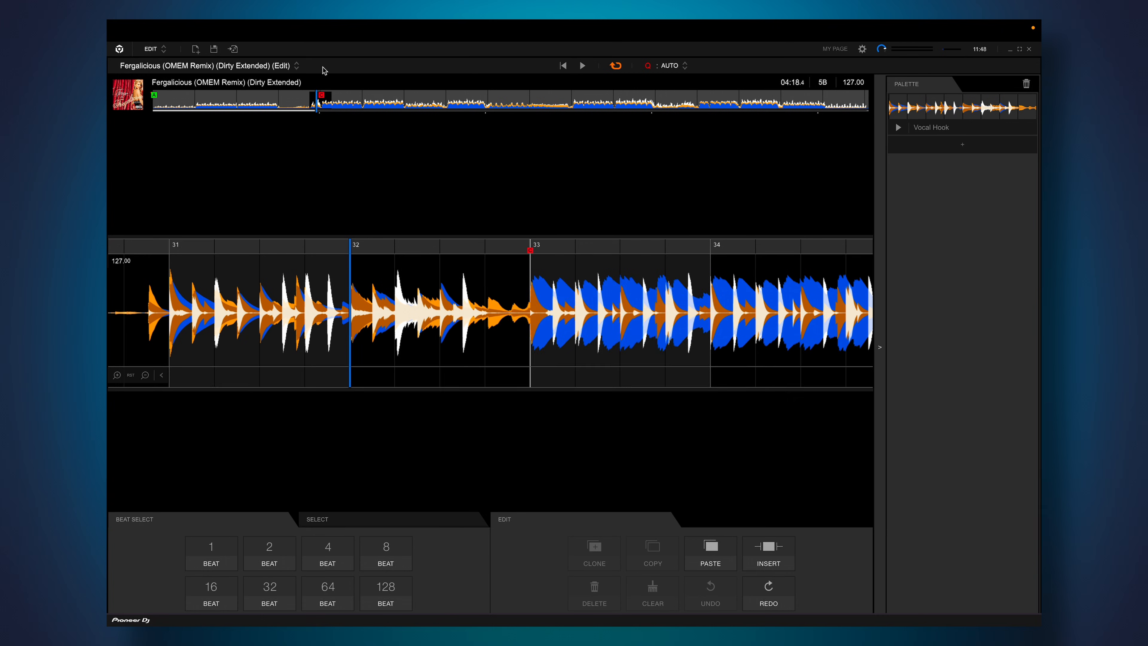
Examine the list of saved edit projects, keeping Fergalicious (OMEM Remix) (Dirty Extended) (Edit) open.
click(296, 67)
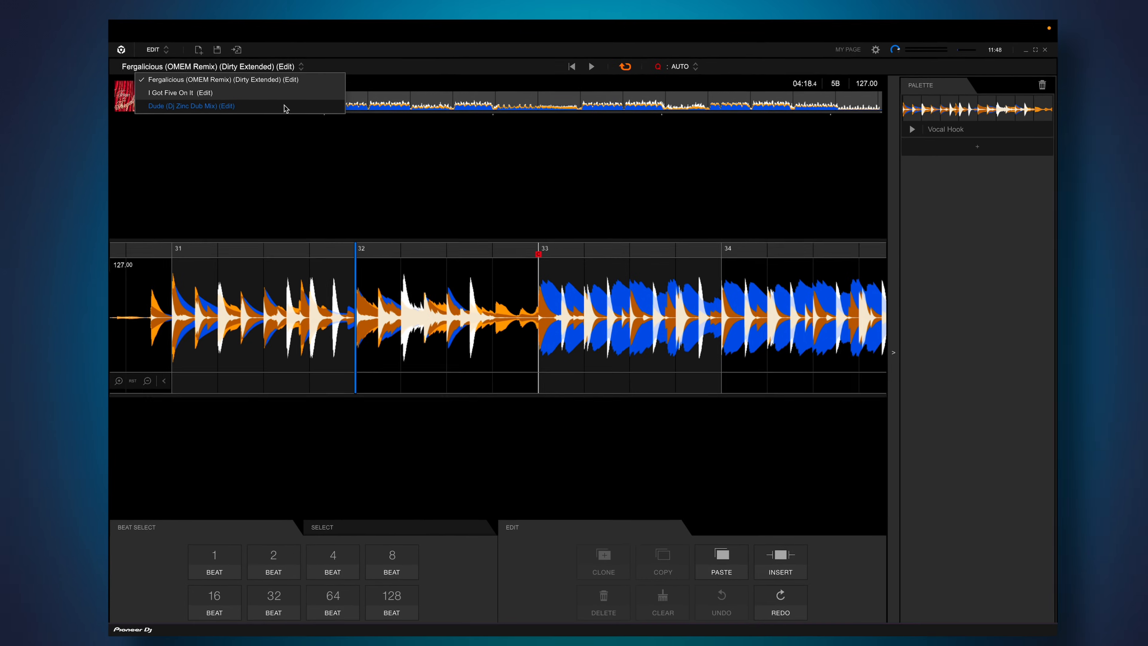
click(397, 79)
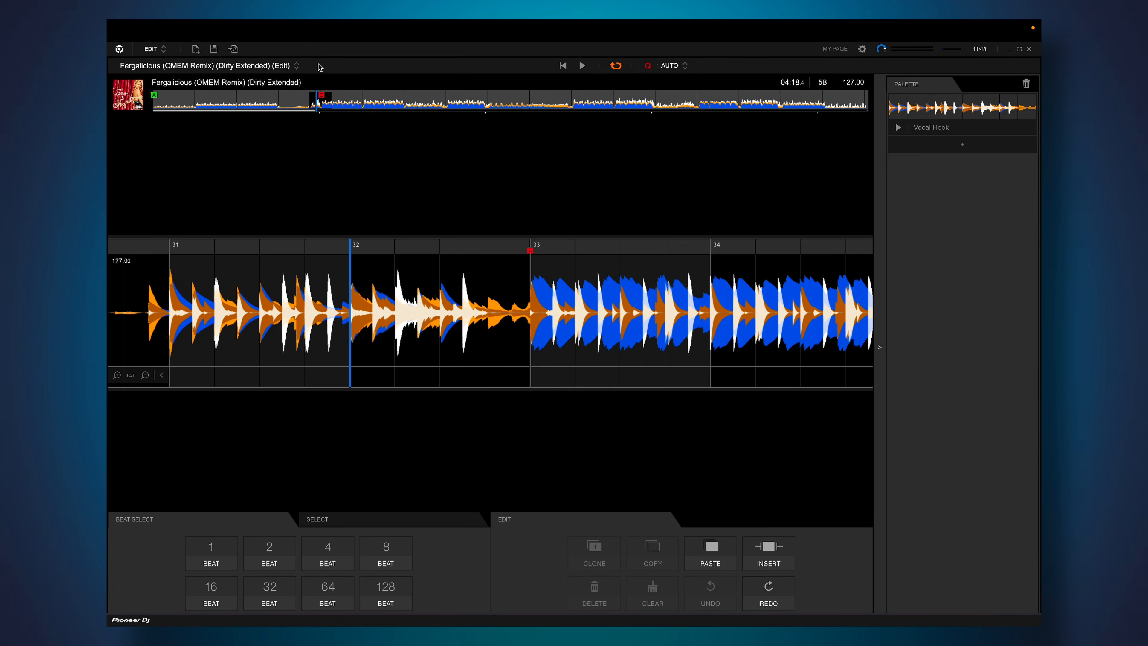
click(296, 66)
click(268, 48)
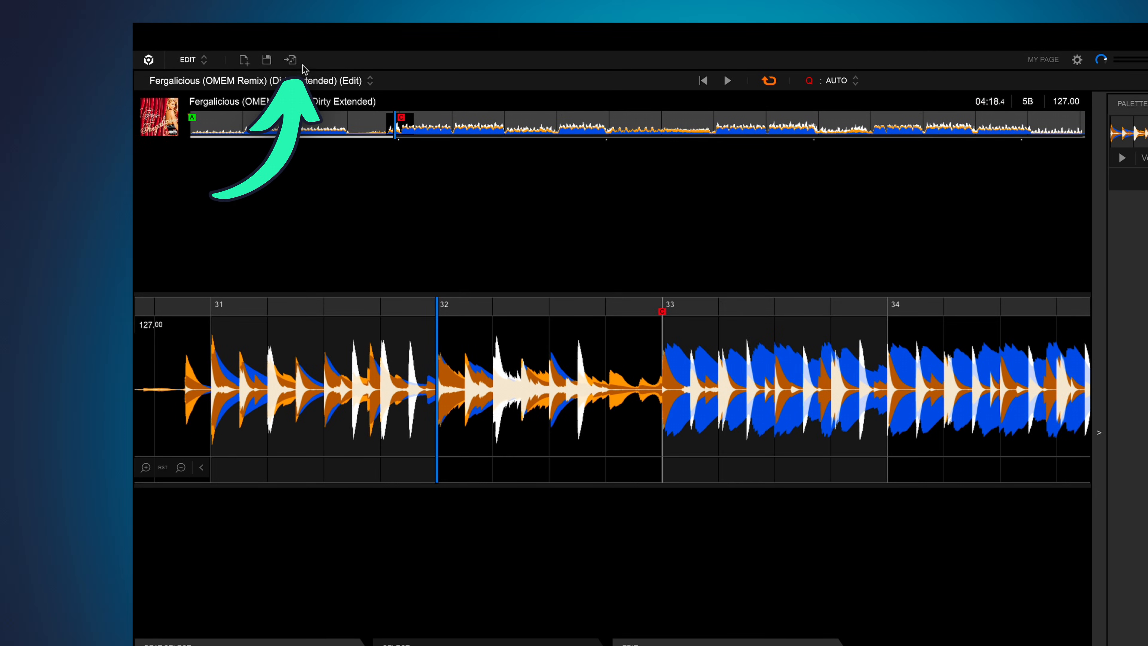
Open the Render Audio settings for the edited Fergalicious track.
click(292, 60)
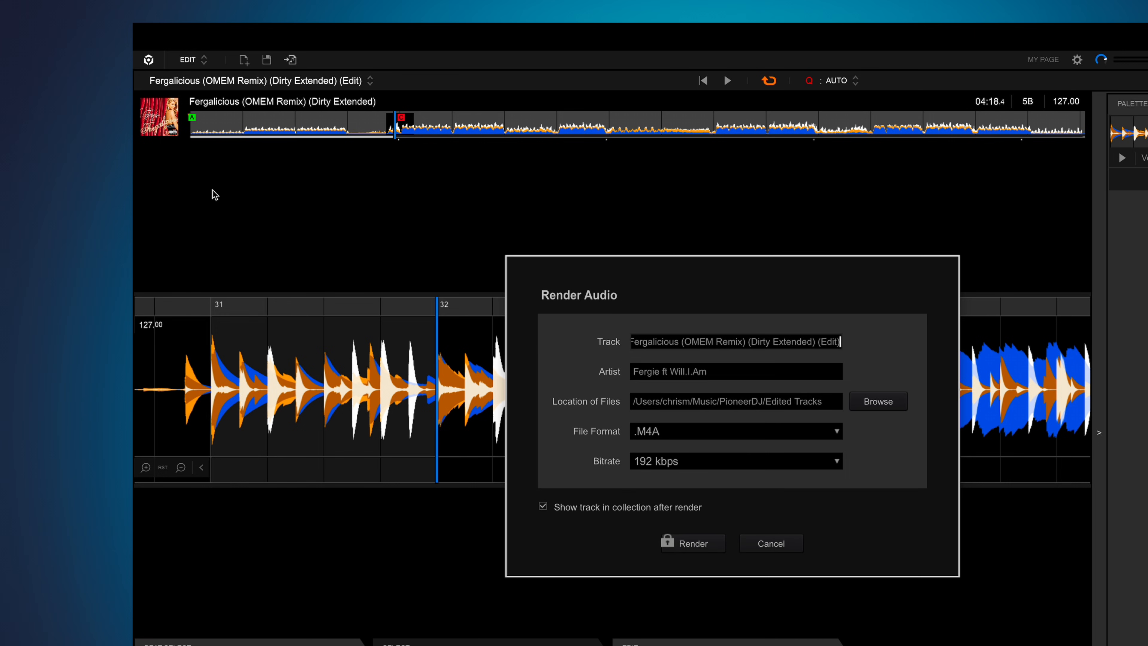